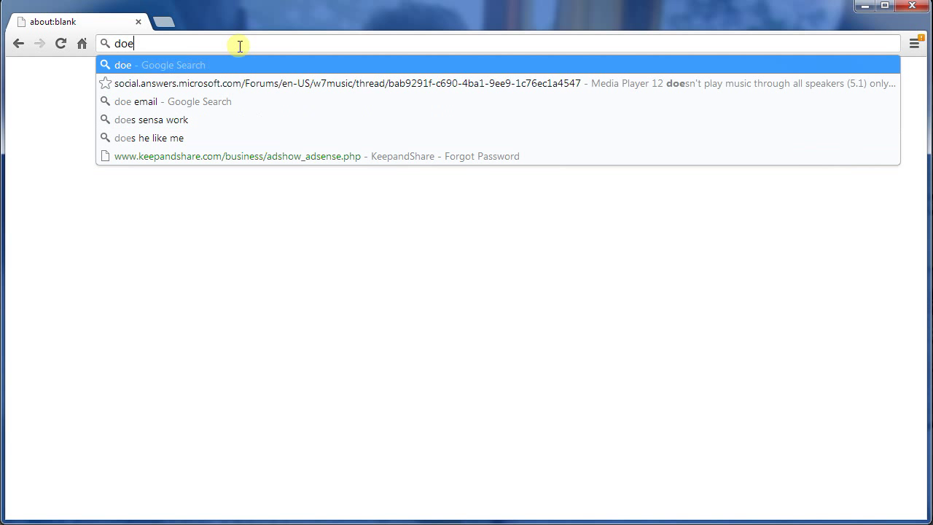
Open the project server site at demoprojectserver1234.appspot.com
key(BackSpace)
key(BackSpace)
text(emoprojectserver1234.appspot.com)
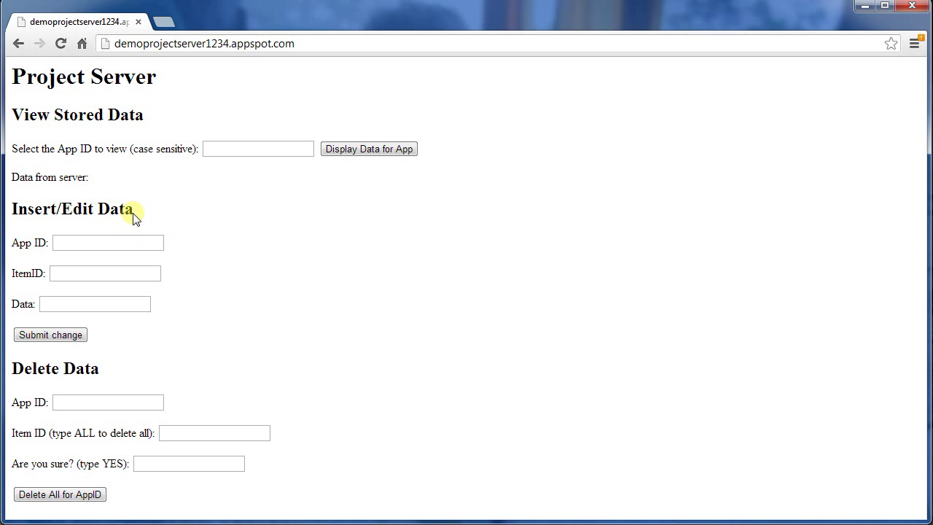
drag(59, 151, 92, 150)
click(249, 147)
click(14, 187)
click(239, 153)
Search the web for "guid generator" in a new browser tab and open the Online GUID Generator site
key(ctrl+t)
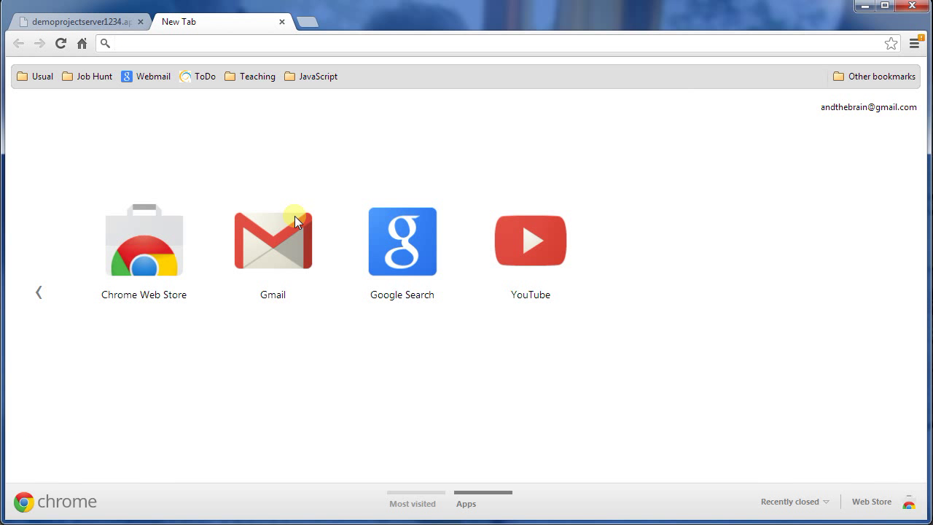
text(guid c)
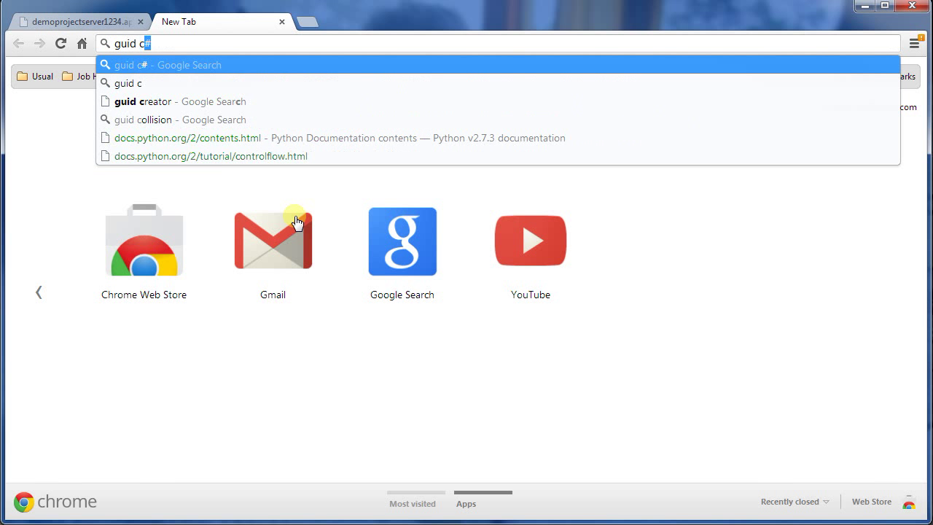
text(rea)
key(BackSpace)
key(BackSpace)
key(BackSpace)
key(BackSpace)
text(gen)
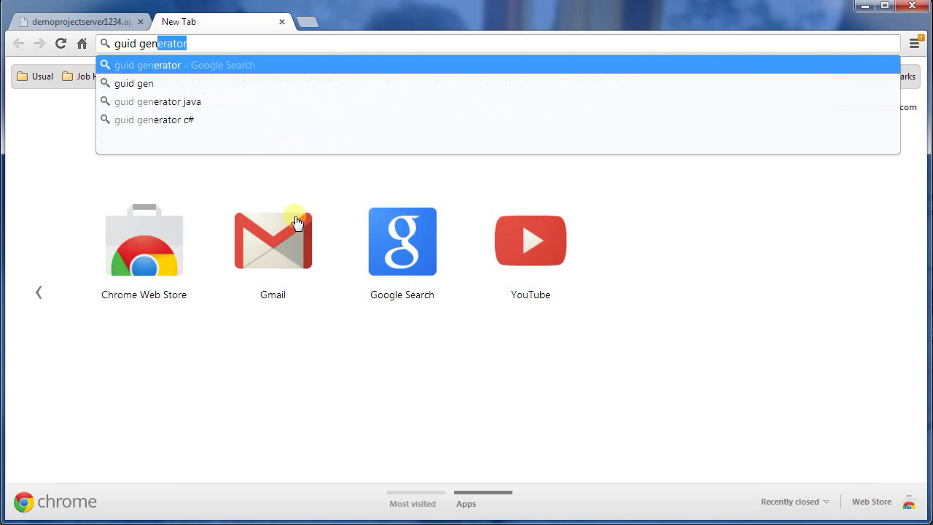
text(erator)
key(Return)
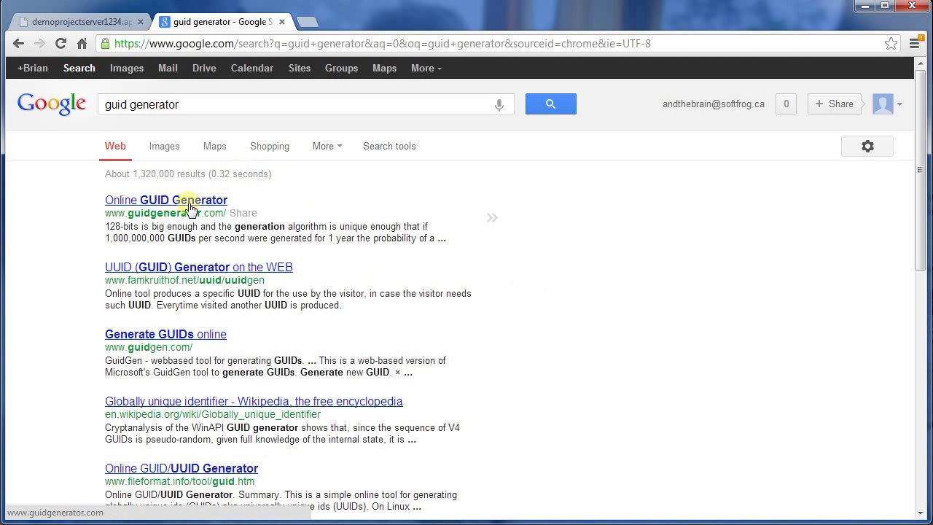
click(189, 208)
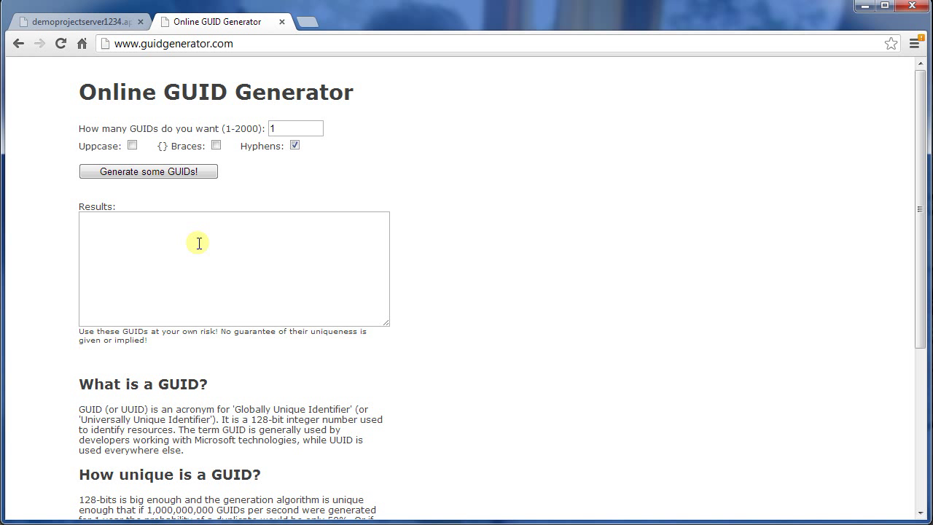
Generate one GUID and select the whole result to copy it
click(198, 243)
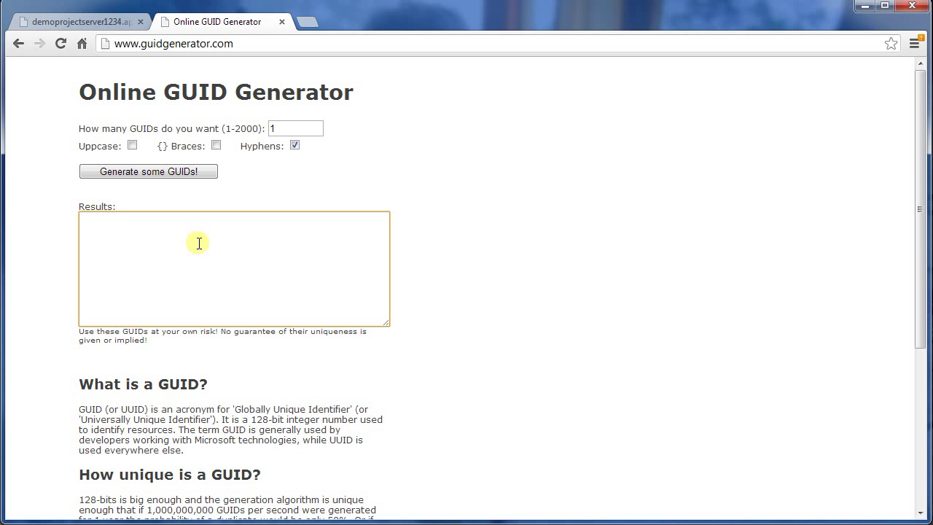
click(198, 169)
drag(308, 227, 7, 208)
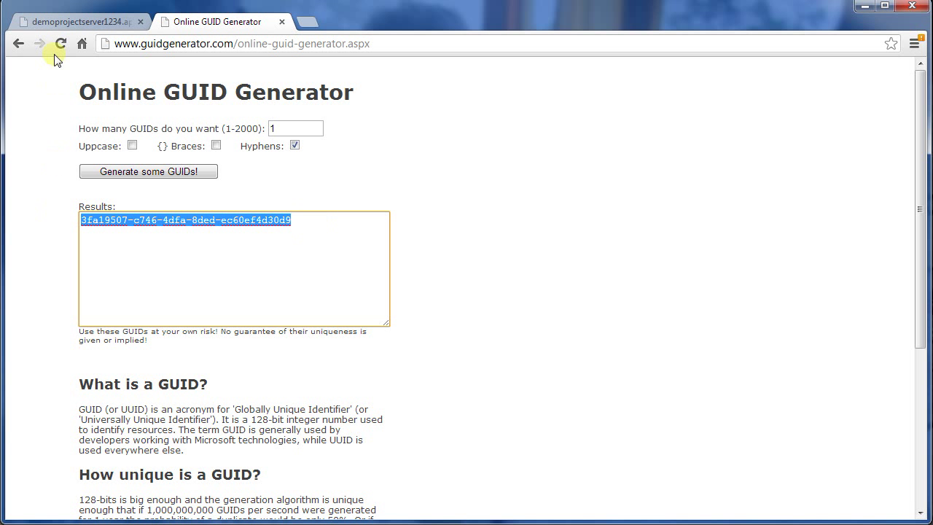
Return to the Project Server page and display the stored data using the copied GUID as the App ID
click(47, 22)
click(235, 147)
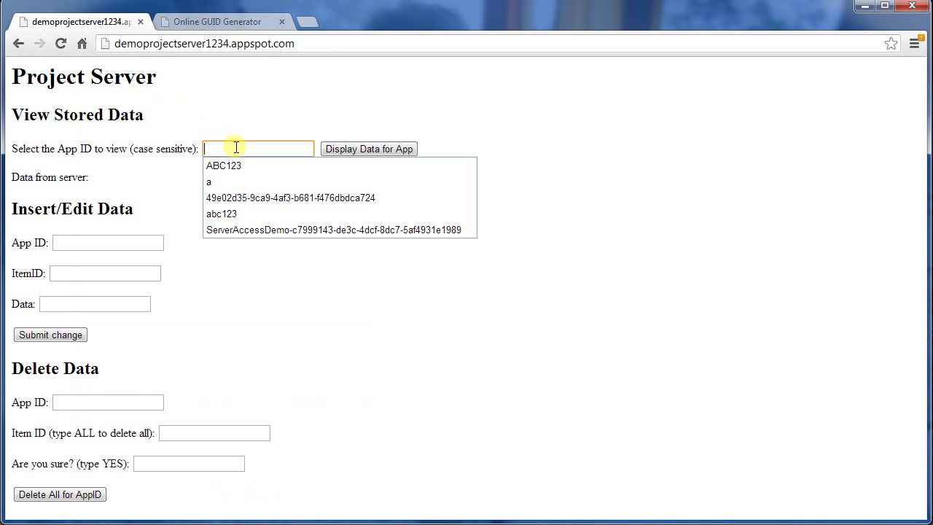
key(ctrl+v)
click(383, 148)
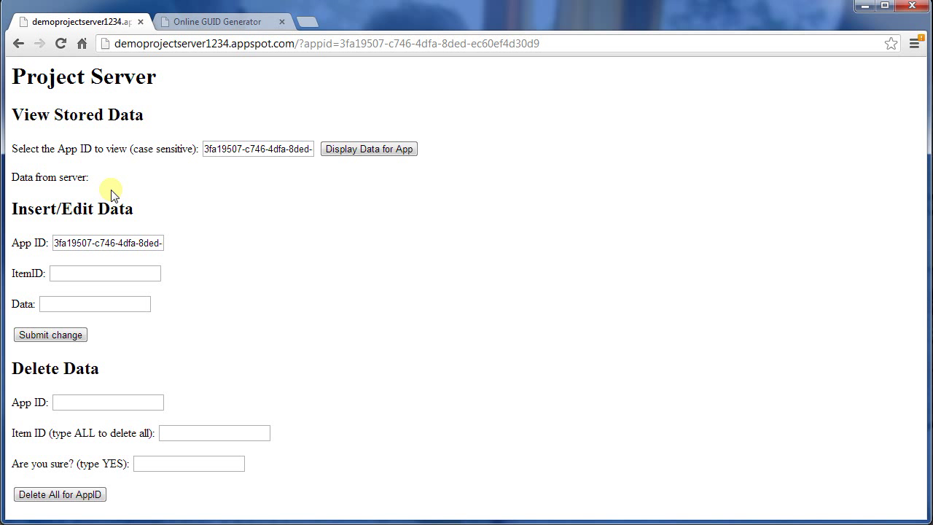
Insert a record with ItemID 101 and the data "Hello world!" under the current App ID and submit it
click(108, 274)
text(101)
click(112, 290)
click(89, 310)
text(Hello wor)
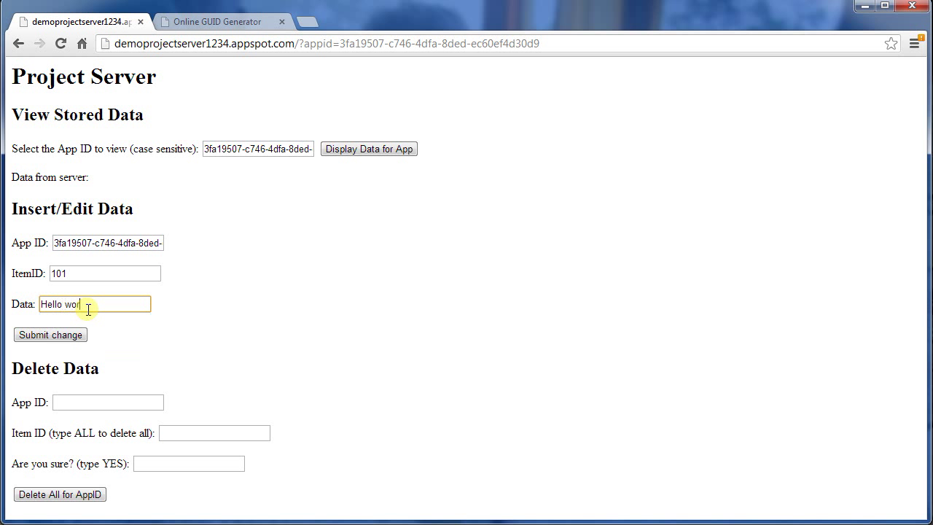
text(ld!)
click(67, 335)
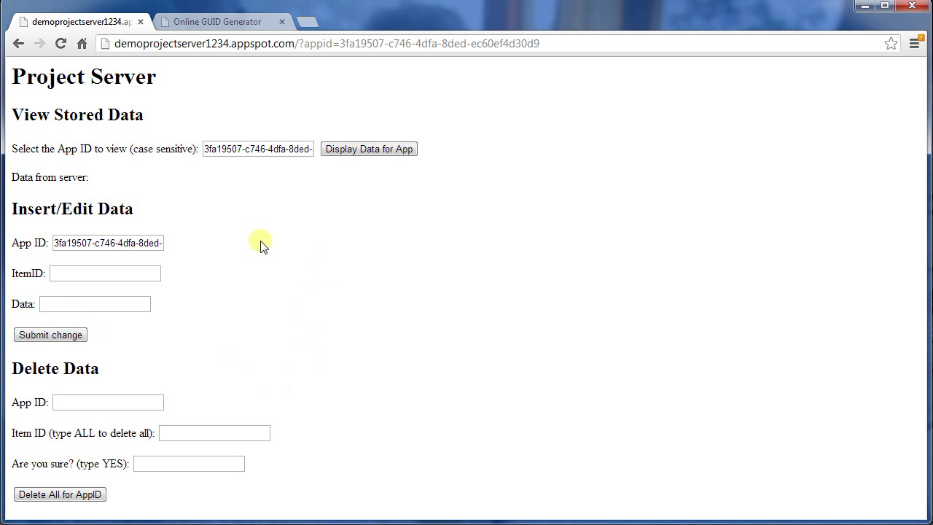
Display the app's stored data and copy the App ID from the item 101 record
click(363, 150)
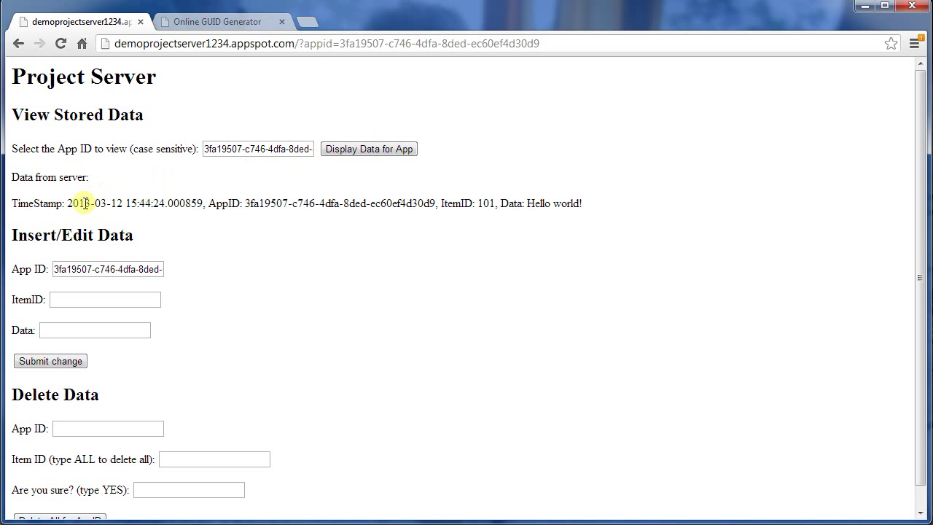
drag(69, 203, 437, 205)
key(ctrl+c)
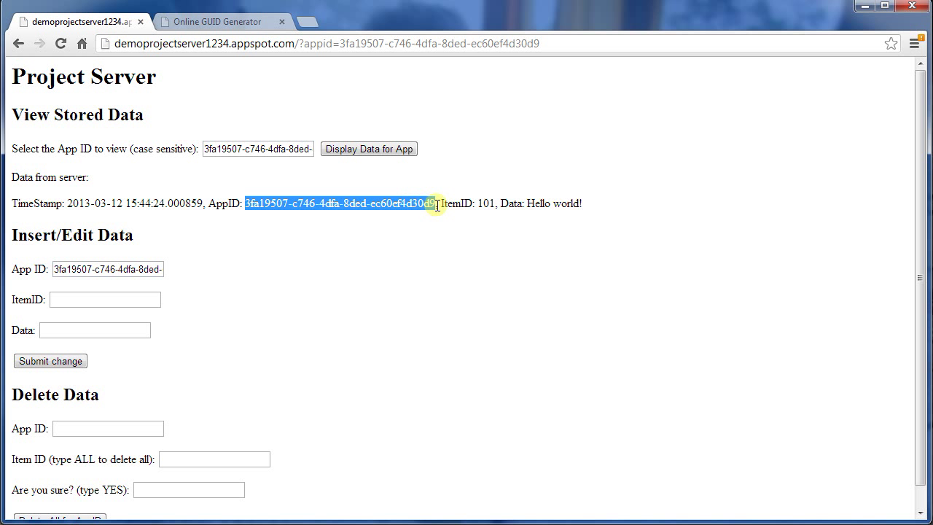
click(485, 204)
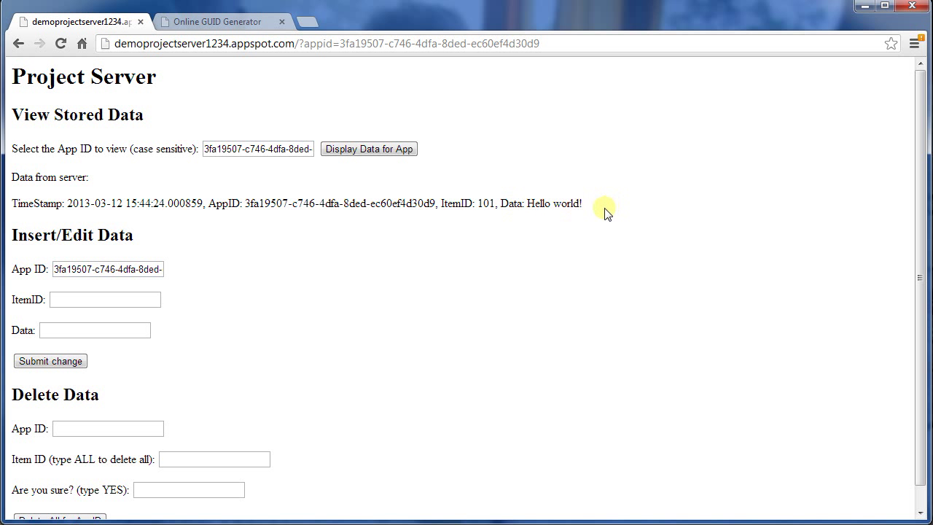
Insert a record with ItemID 102 and the data "This is the second data." and submit it
click(74, 299)
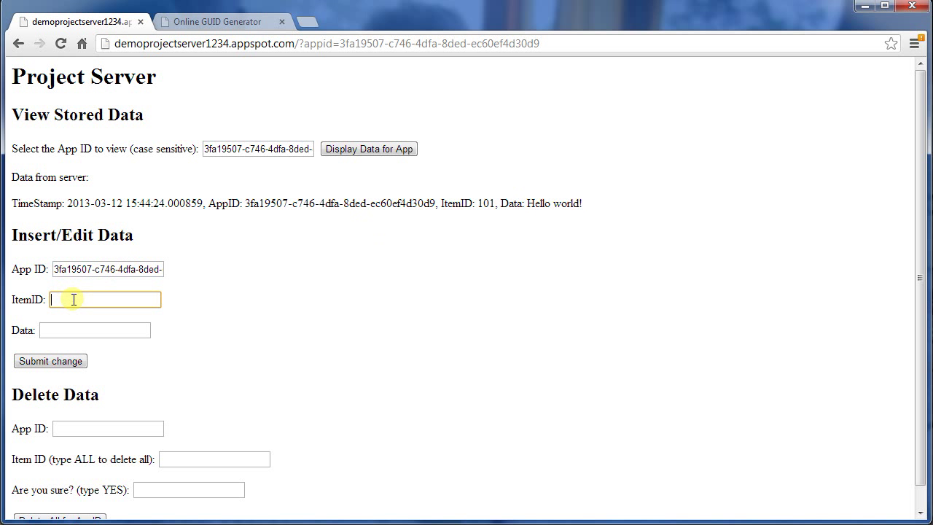
text(102)
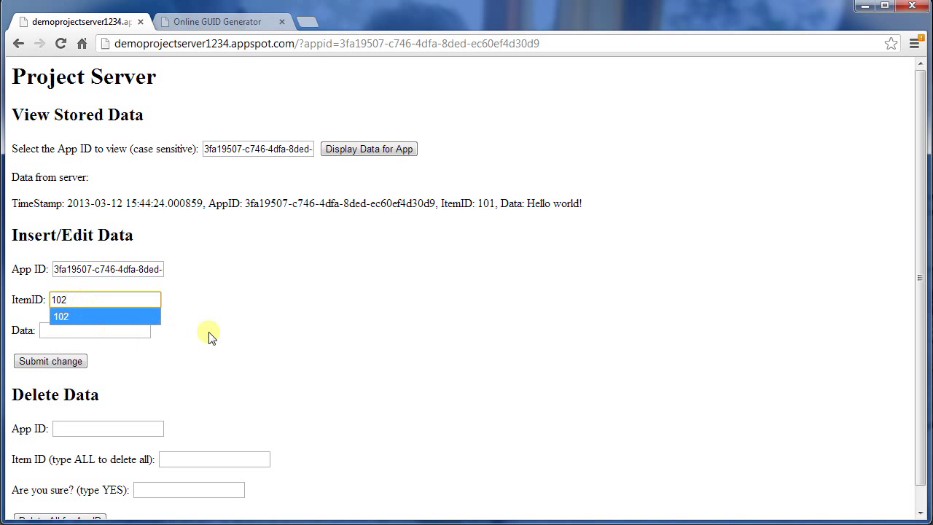
click(209, 333)
click(83, 333)
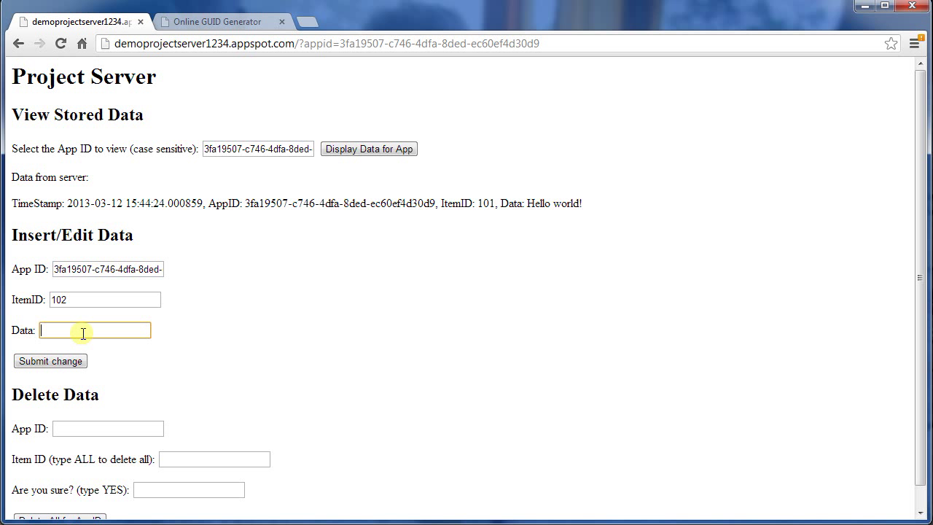
text(This is the second data.)
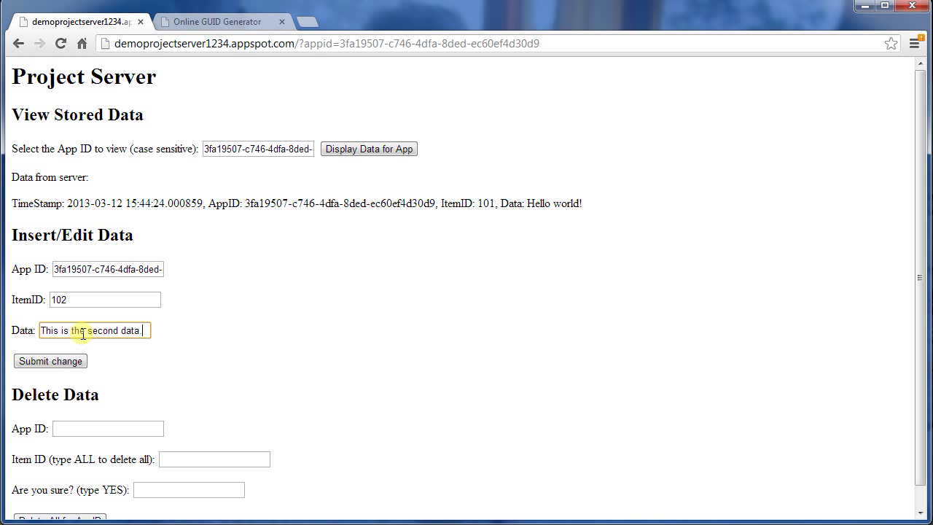
key(Return)
Submit a record with ItemID 103 and the data "Now is the end!", and display the app's stored data again
click(91, 309)
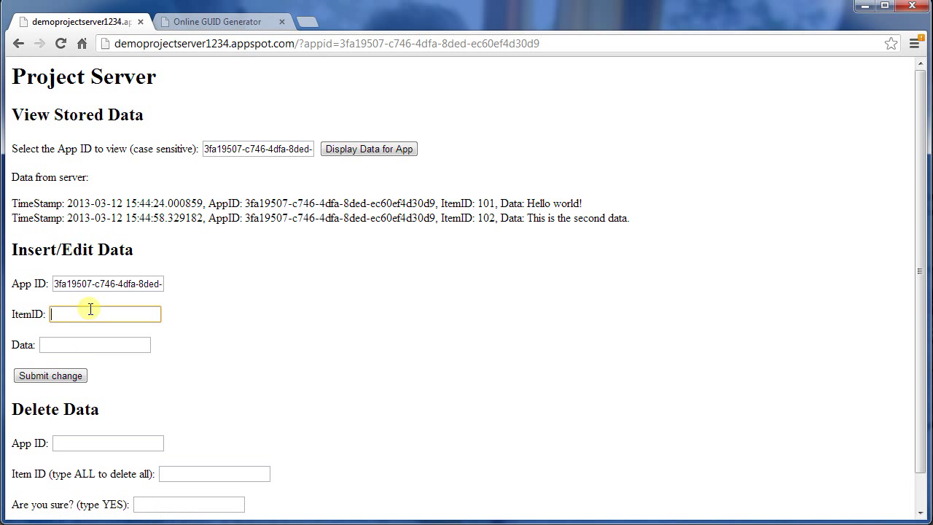
click(104, 310)
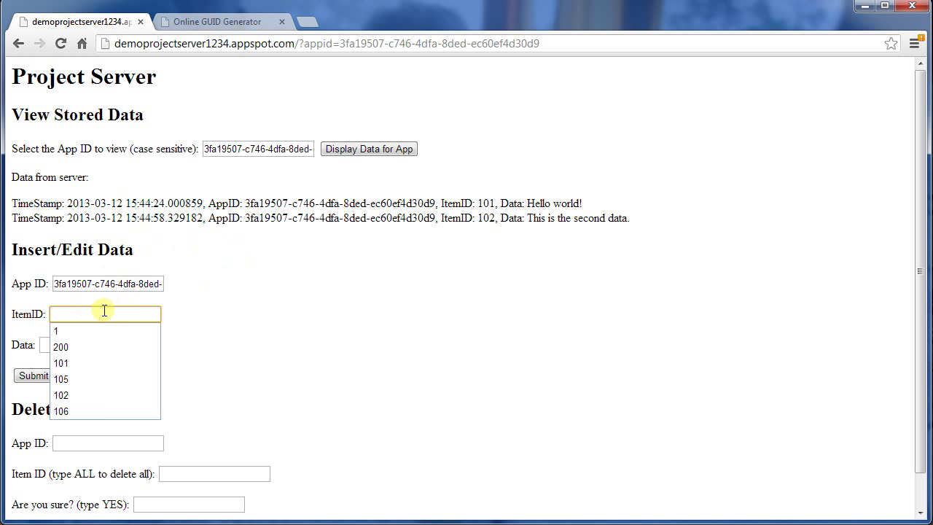
text(103)
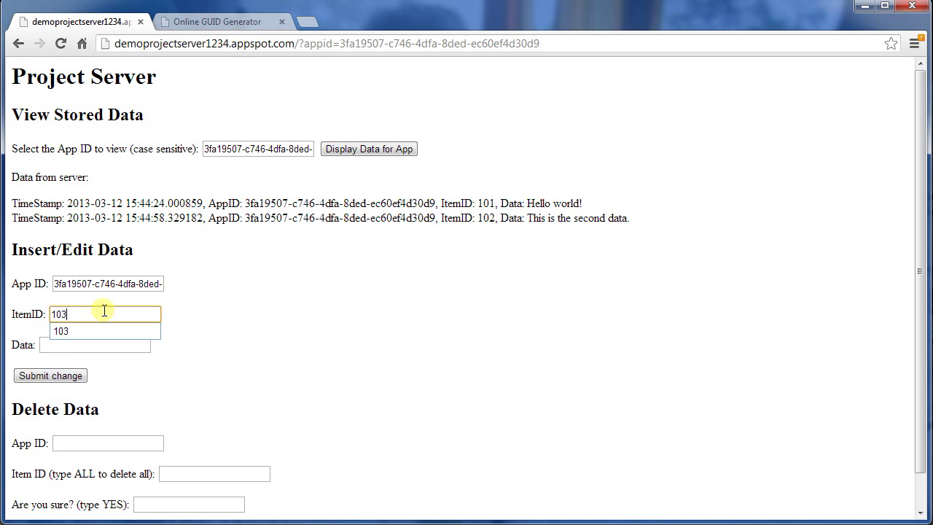
click(83, 348)
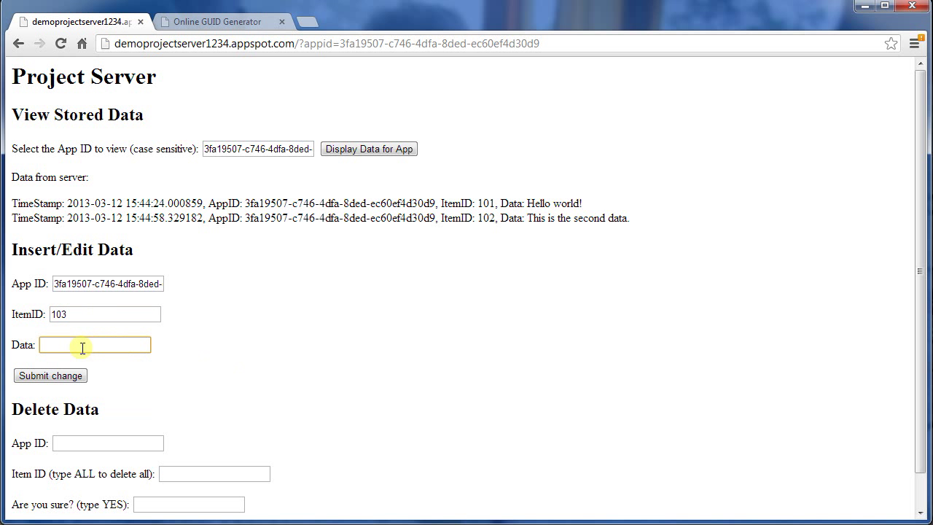
text(Now is the end!)
key(Return)
click(400, 154)
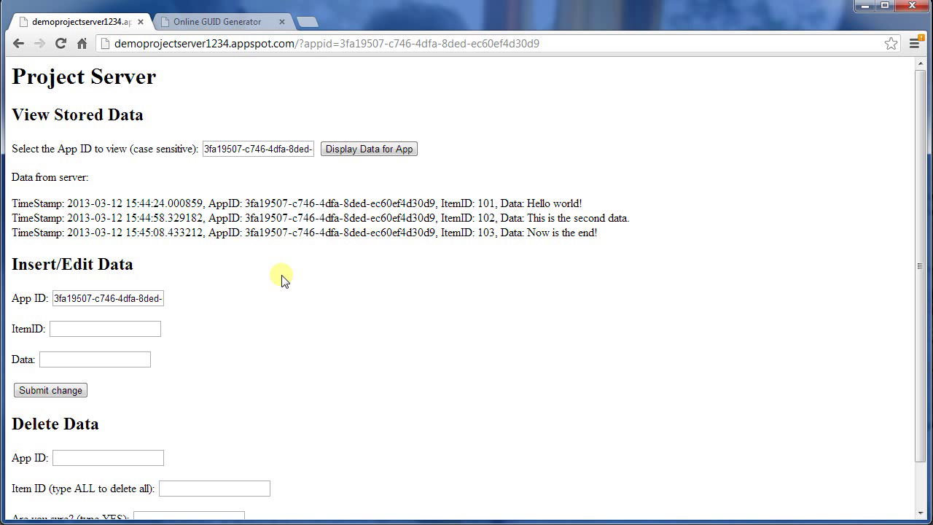
Delete item 102 for the copied App ID, entering YES as the confirmation
scroll(285, 281, down, 1)
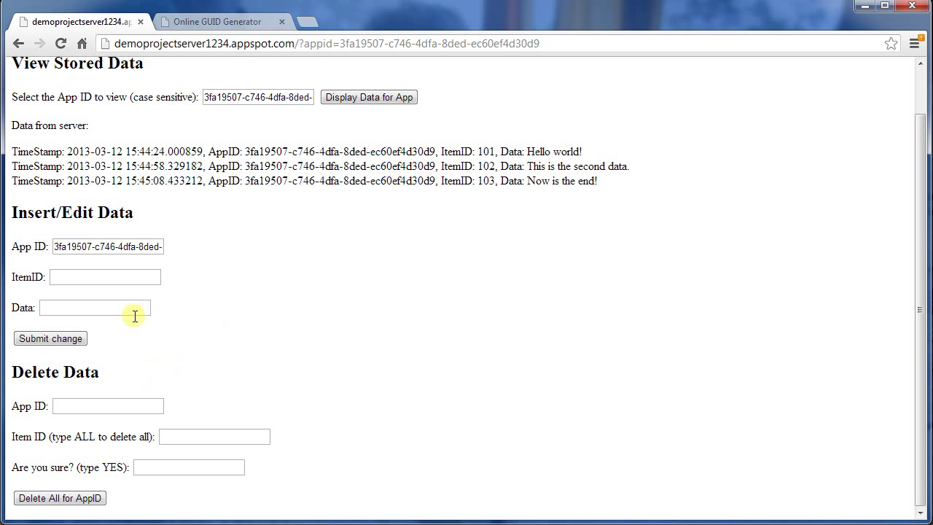
click(101, 410)
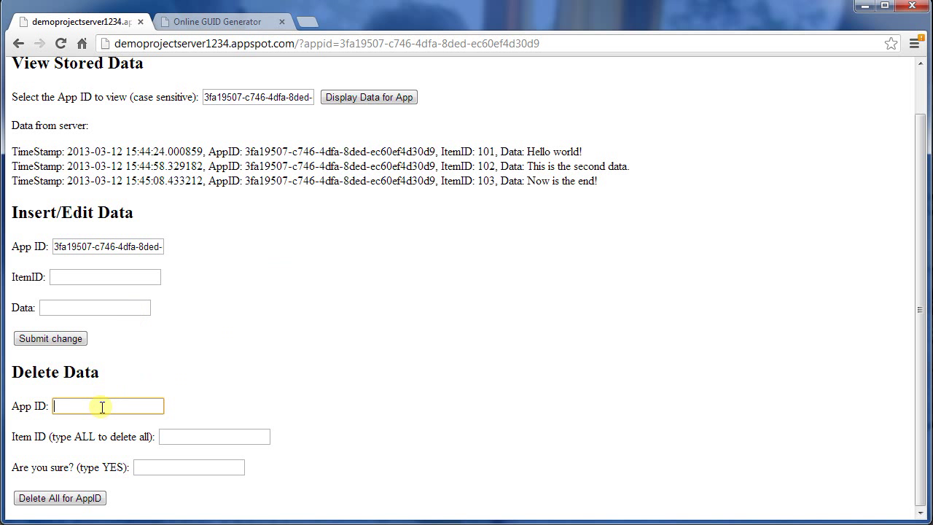
key(ctrl+v)
click(245, 368)
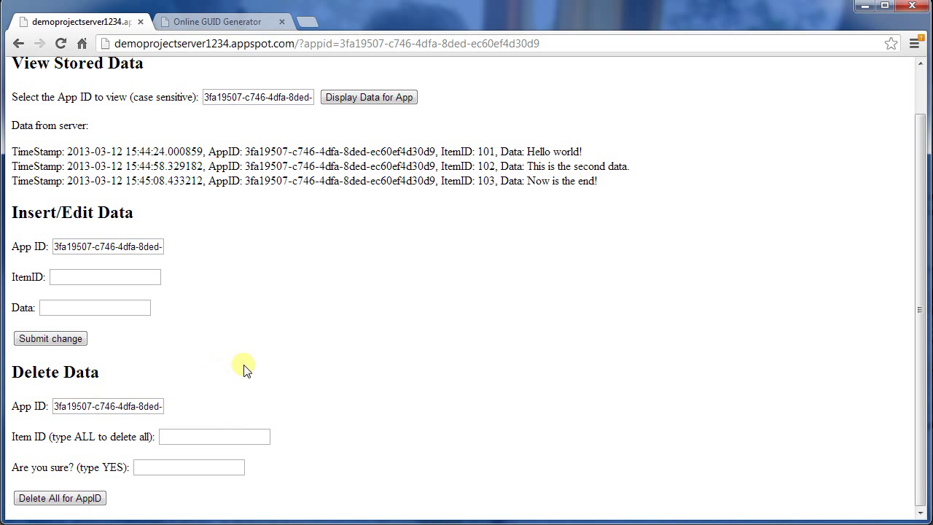
click(216, 436)
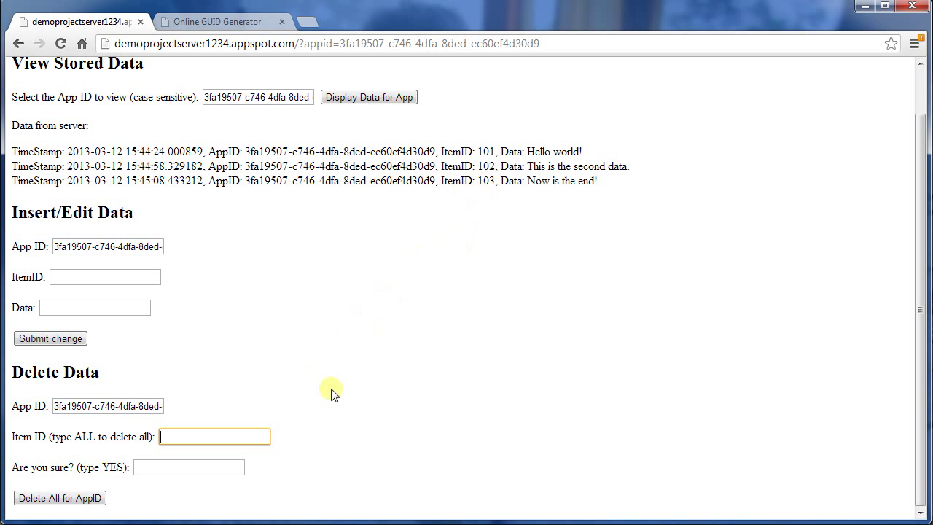
text(102)
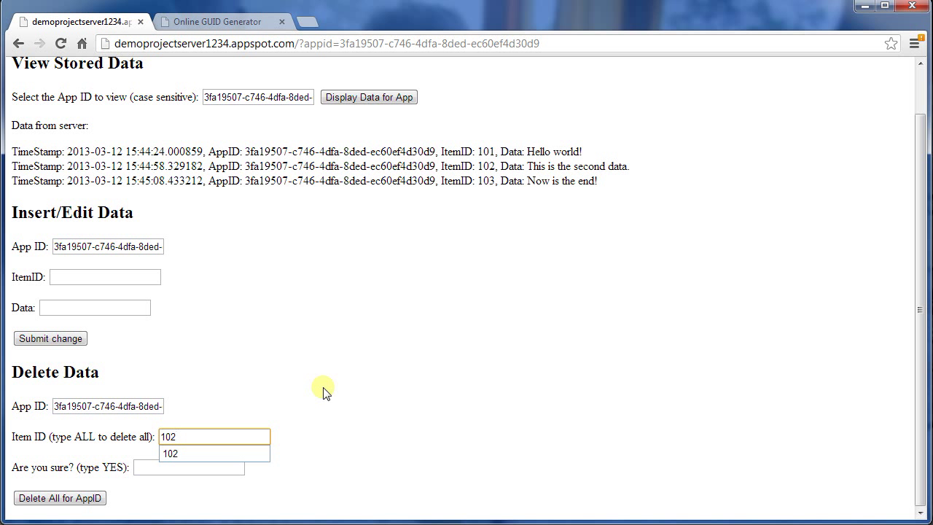
click(324, 391)
click(208, 466)
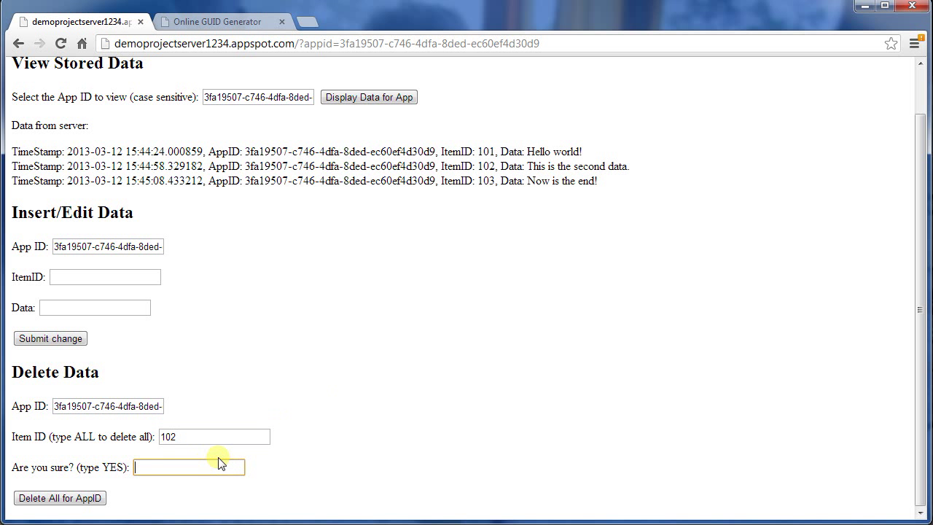
text(YES)
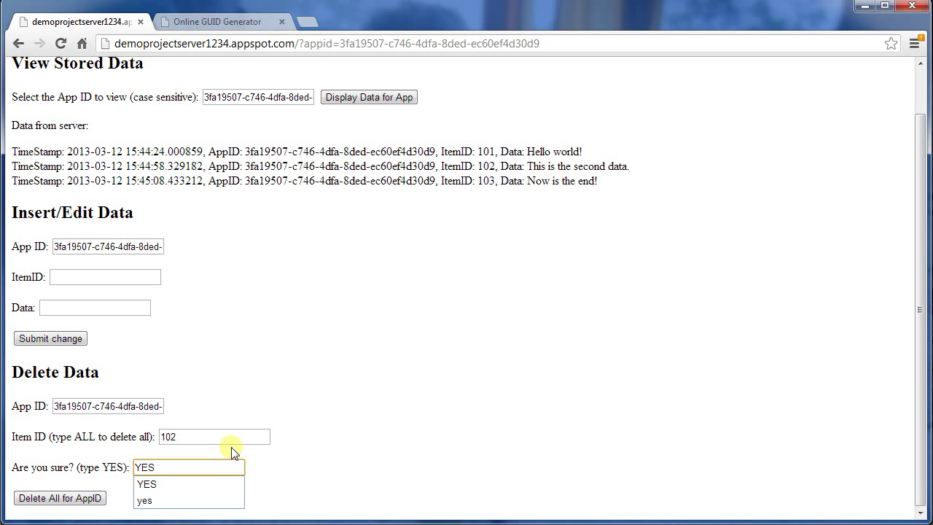
click(349, 426)
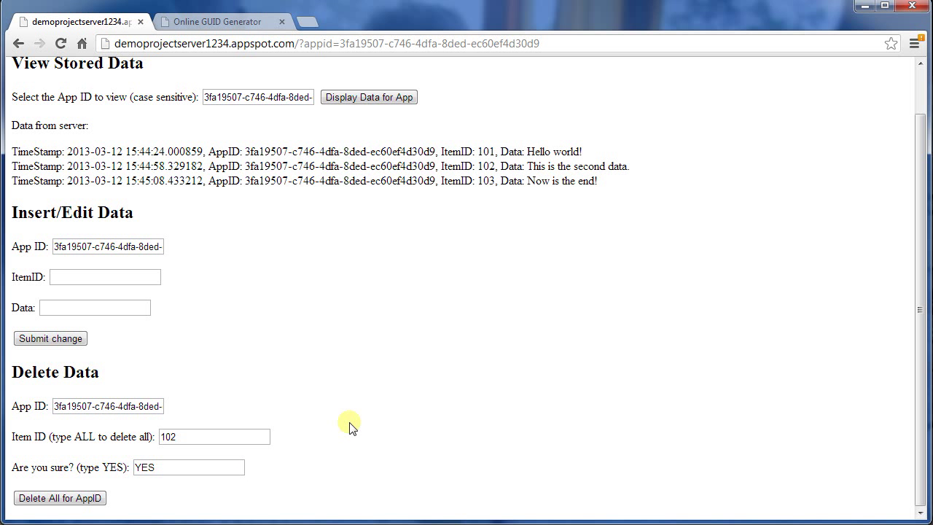
click(90, 501)
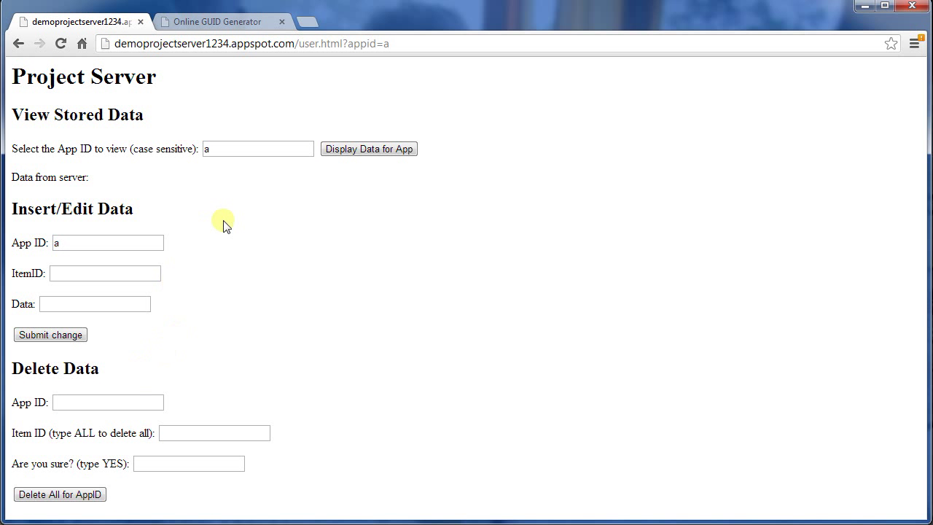
Copy the generated GUID from the Online GUID Generator page and display the data stored under it on the Project Server page
click(191, 18)
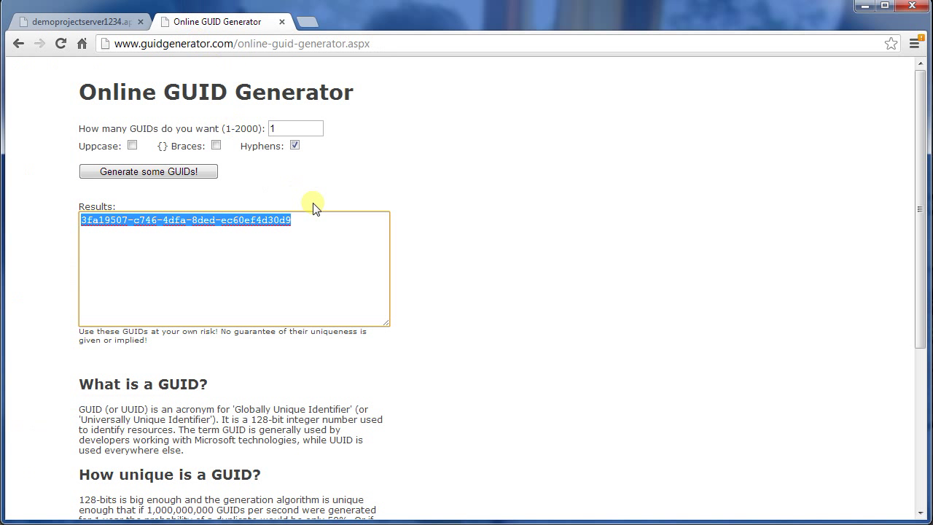
key(ctrl+Tab)
double_click(206, 149)
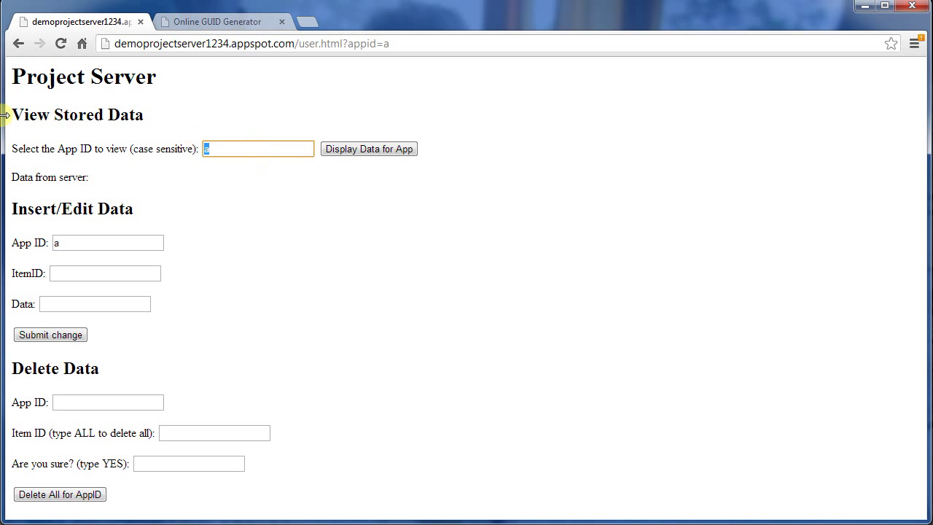
key(ctrl+v)
click(403, 153)
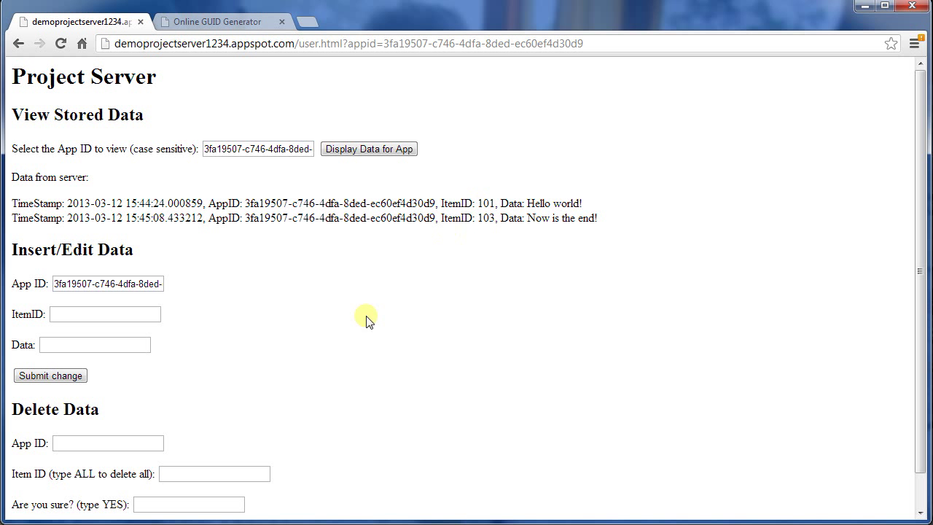
Delete all items for the copied App ID, entering ALL as the item ID and YES as the confirmation
click(126, 440)
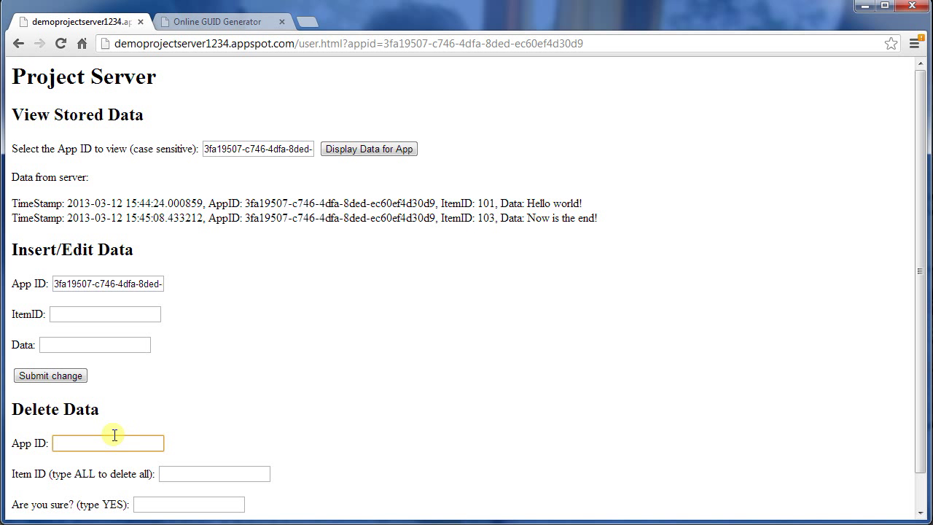
text(3fa19507-c746-4dfa-8ded-ec60ef4d30d9)
click(218, 475)
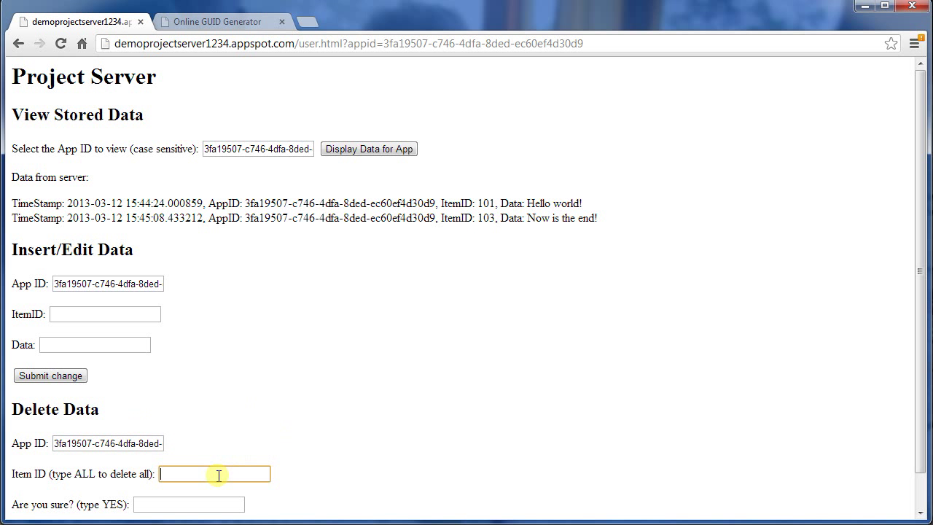
text(ALL)
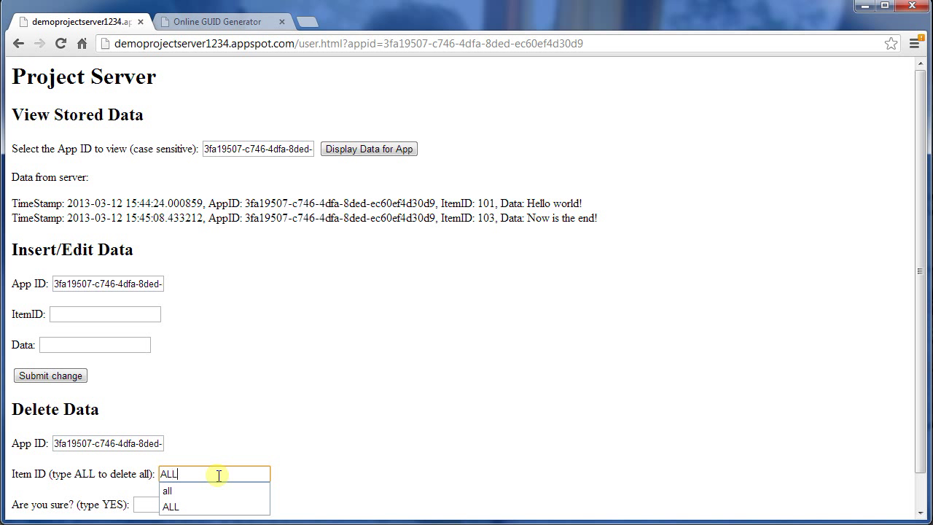
click(164, 503)
text(YES)
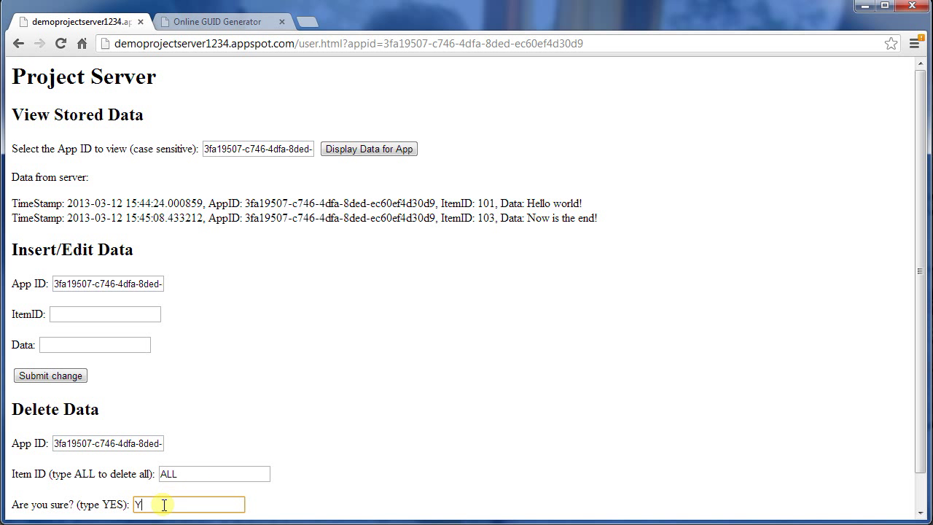
click(229, 385)
scroll(228, 386, down, 1)
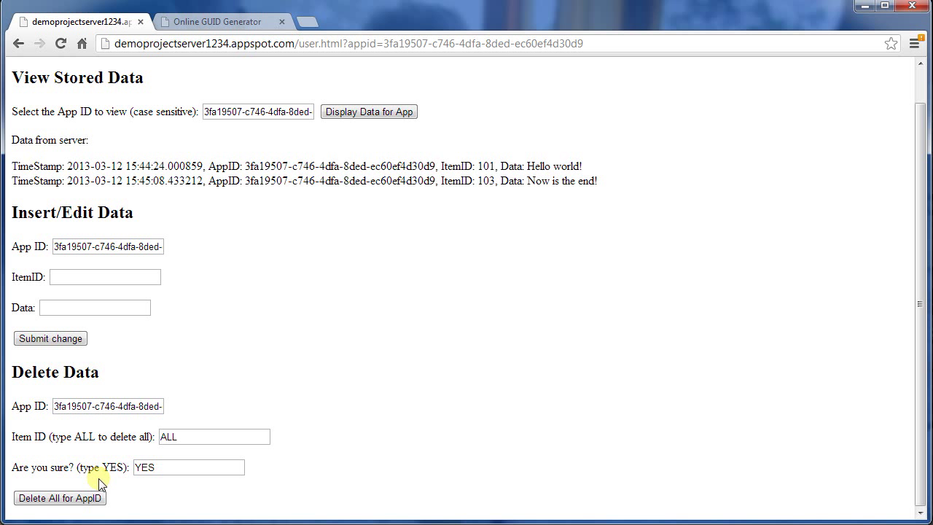
click(91, 500)
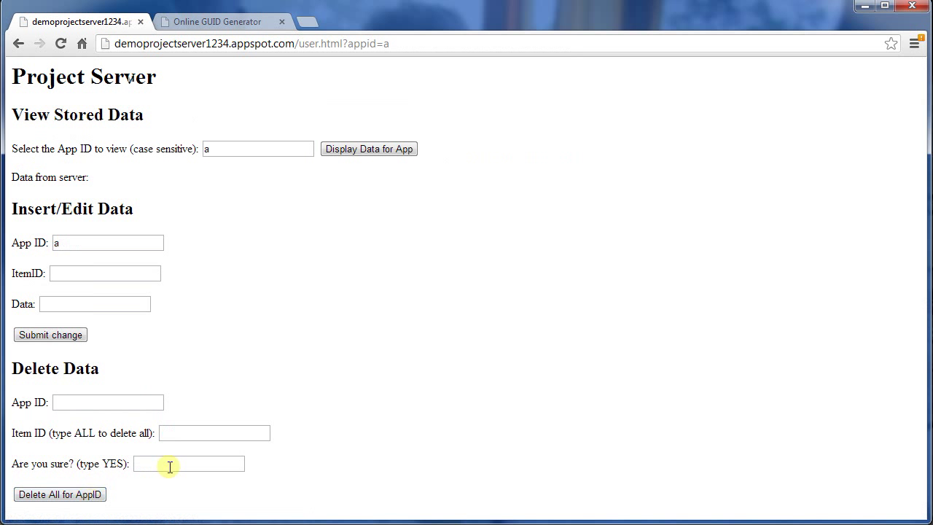
Replace the App ID to view with the copied GUID and display its stored data
click(229, 146)
key(ctrl+a)
text(3fa19507-c746-4dfa-8ded-ec60ef4d30d9)
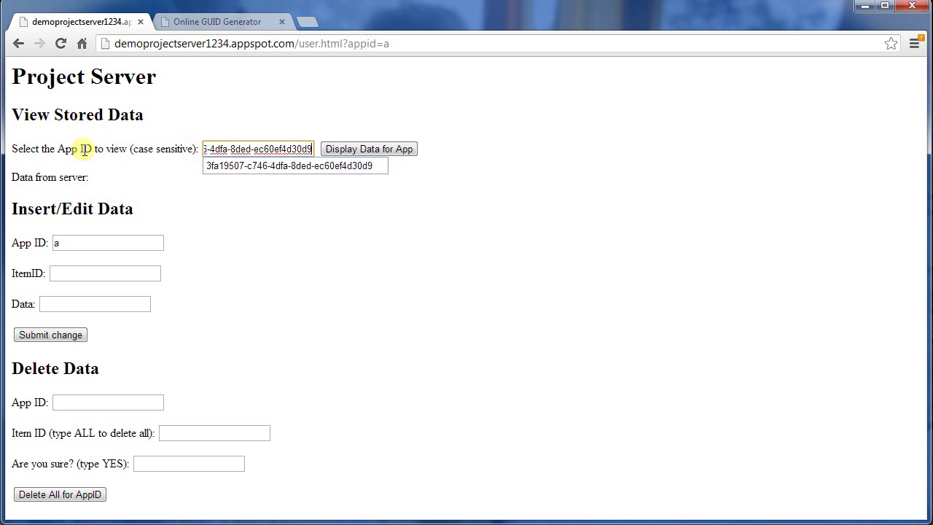
click(381, 149)
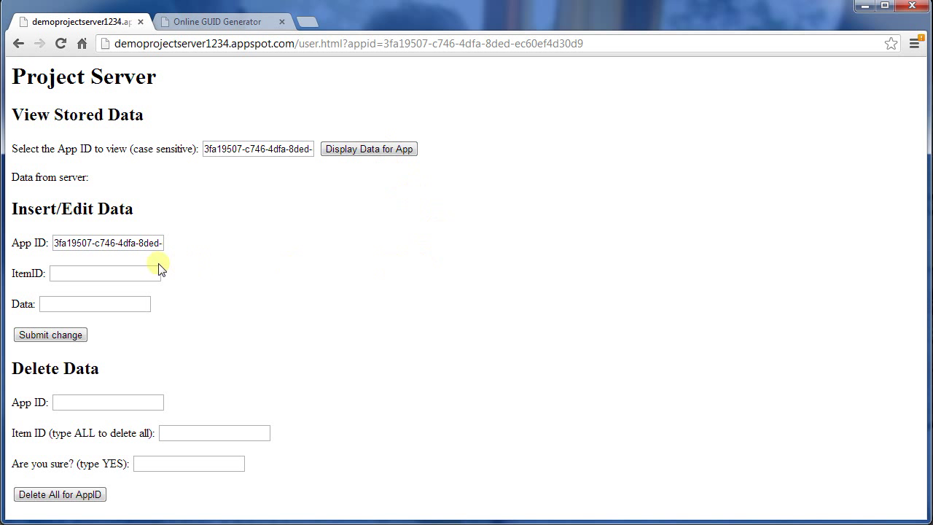
Insert a record with ItemID 101 and the data "Hello" under the current App ID and submit it
click(107, 271)
text(101)
click(284, 301)
click(115, 302)
text(Hello)
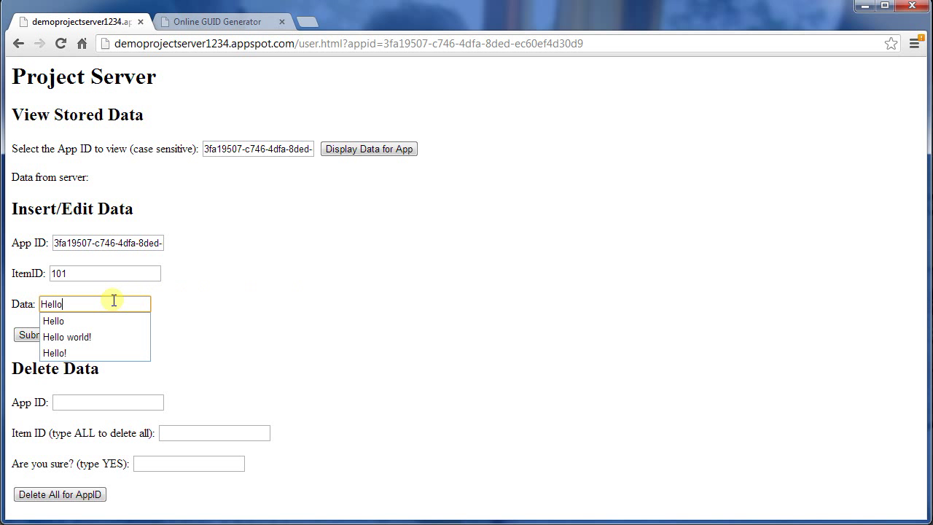
key(Return)
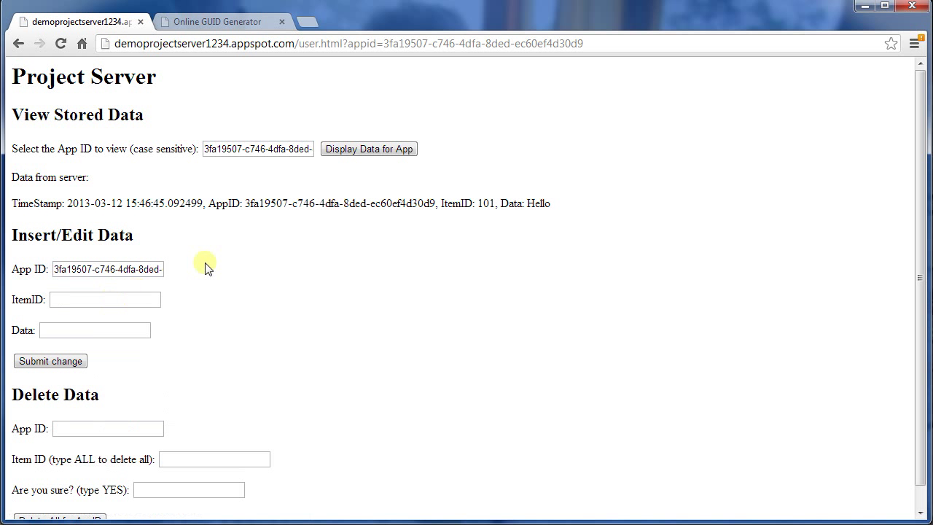
Change the data of item 101 to "Hello world!" and refresh the app's displayed data
click(116, 303)
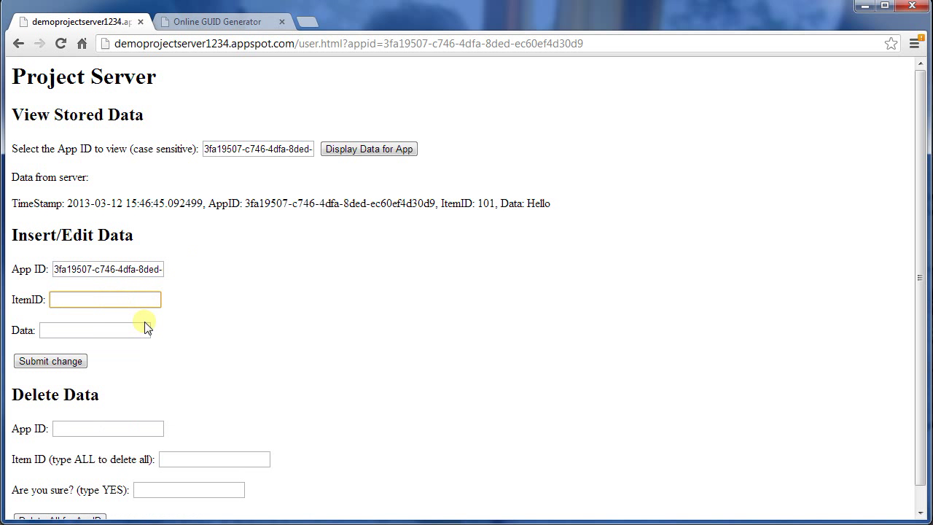
text(101)
key(Down)
click(328, 327)
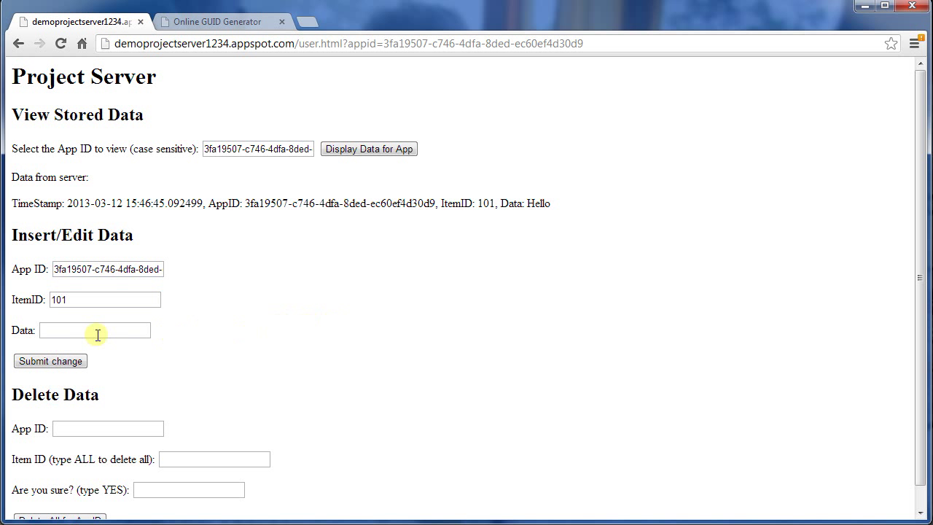
click(76, 331)
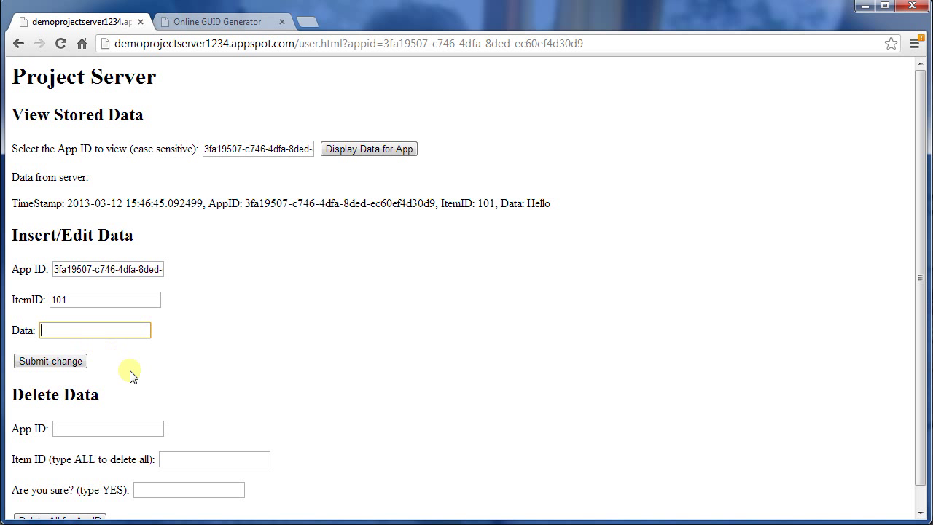
text(Hello world!)
key(Return)
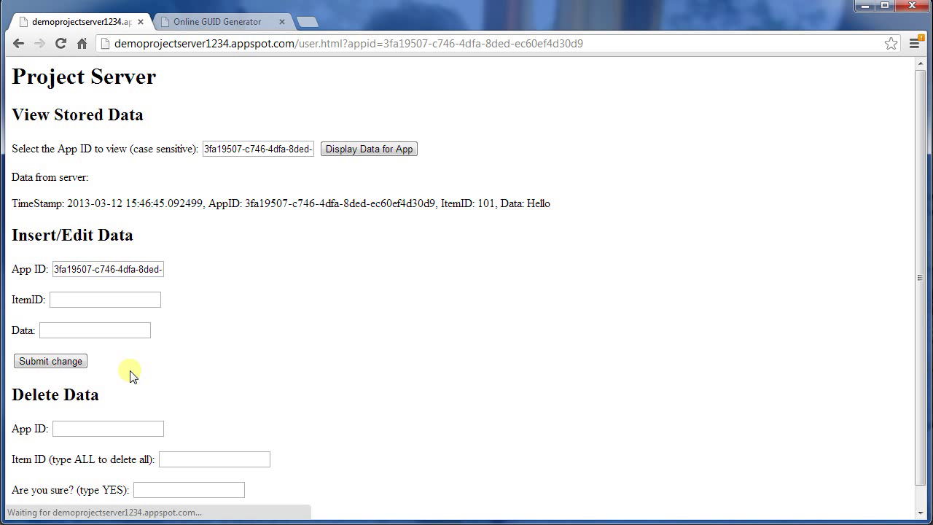
click(399, 149)
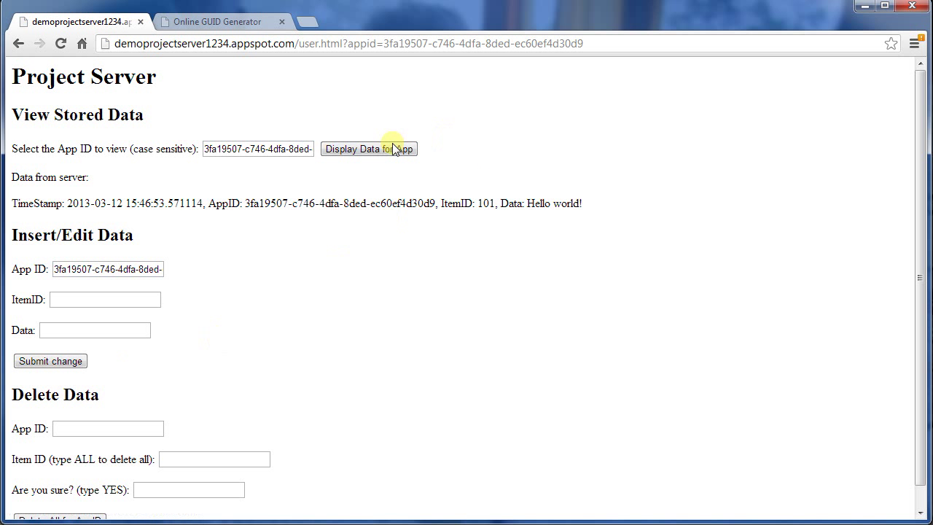
Submit a record with the text ItemID "Up Up Down" and the data "The code."
click(148, 301)
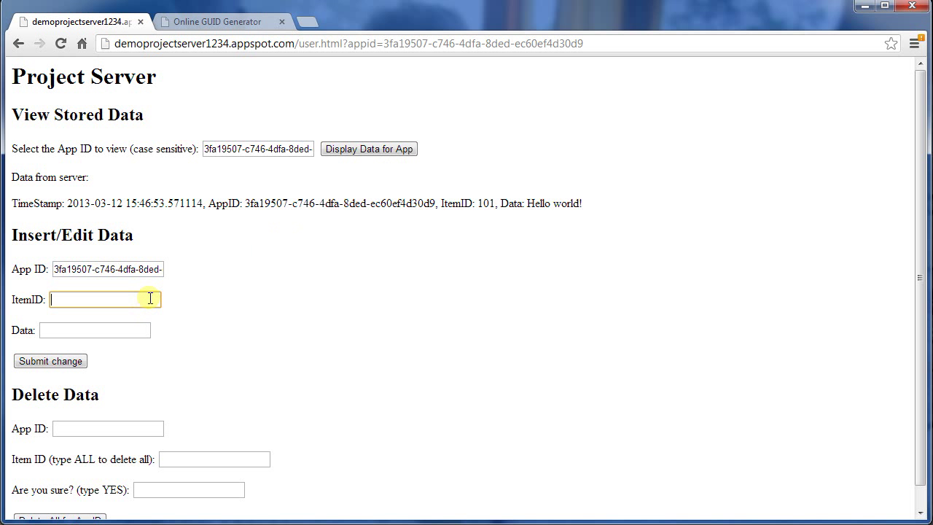
text(Up Up Down)
key(Tab)
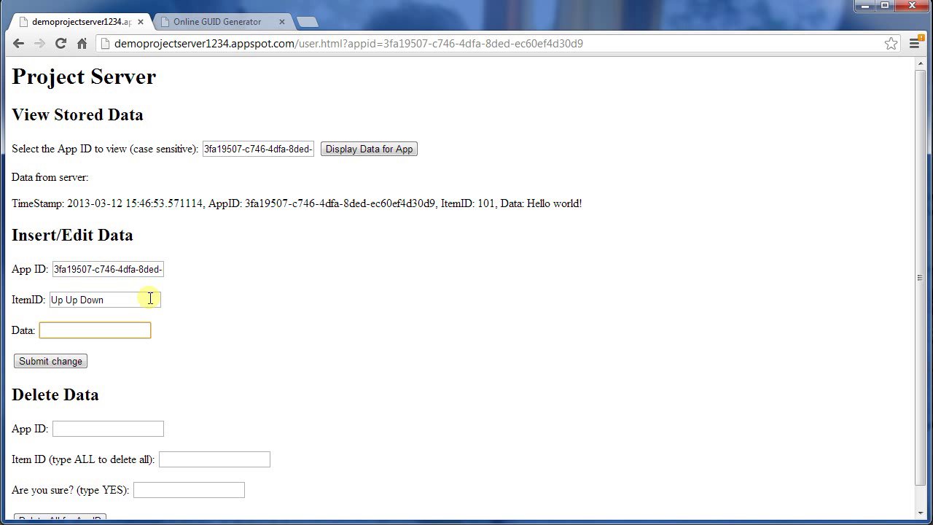
text(The code.)
key(Return)
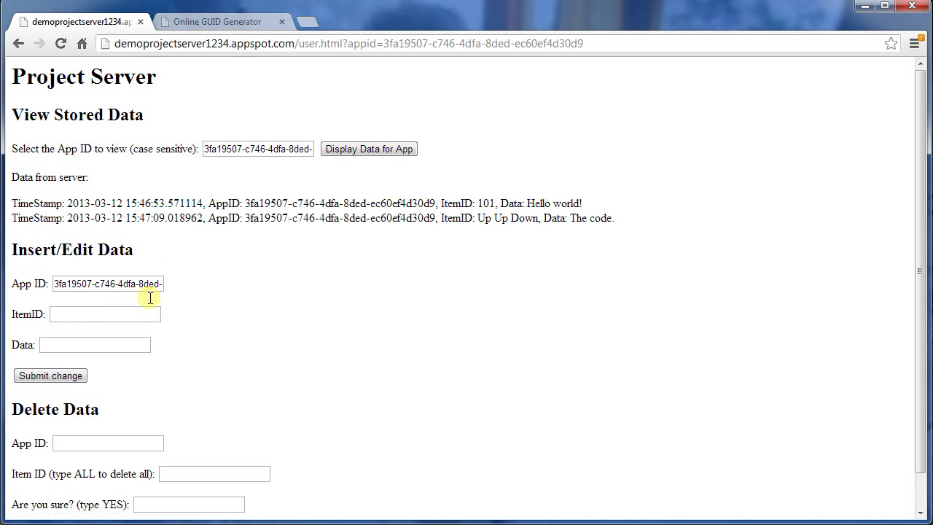
Change the data of item "Up Up Down" to "The correct code." and refresh the app's displayed data
click(88, 312)
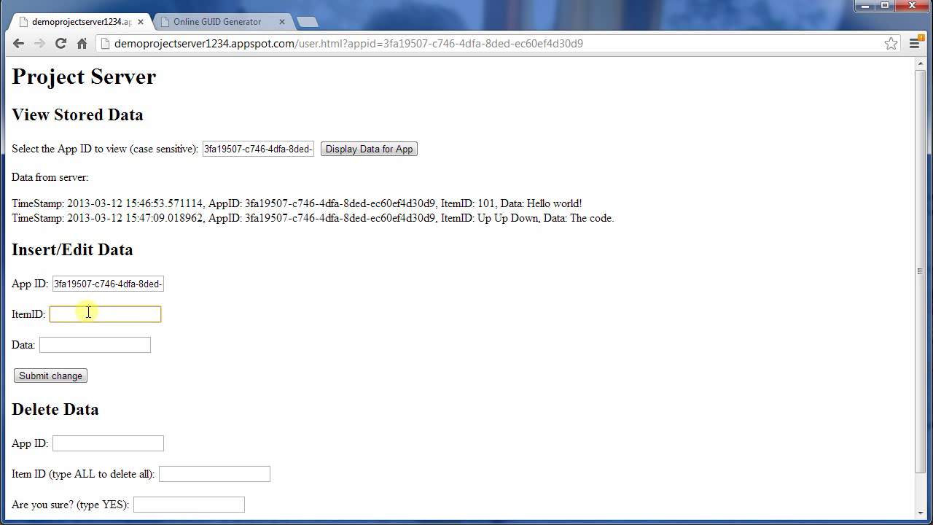
text(Up Up Down)
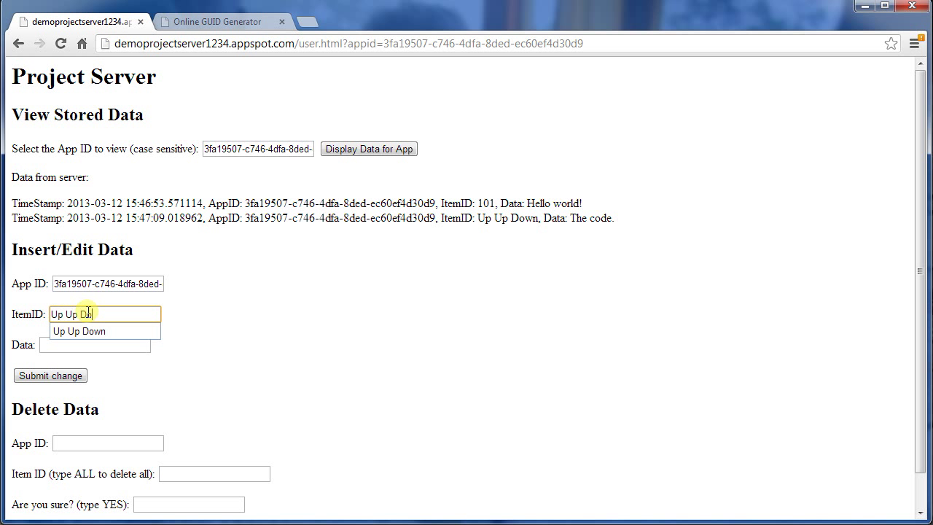
key(Tab)
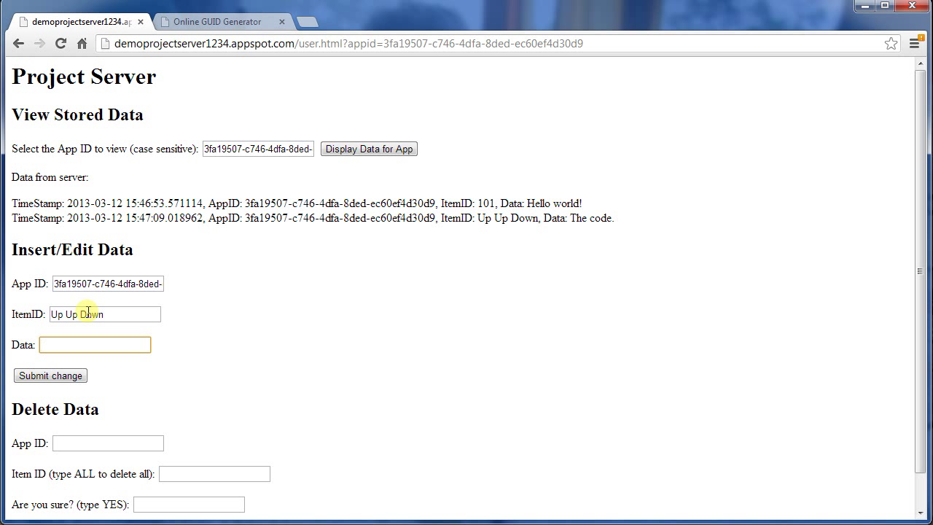
text(Th)
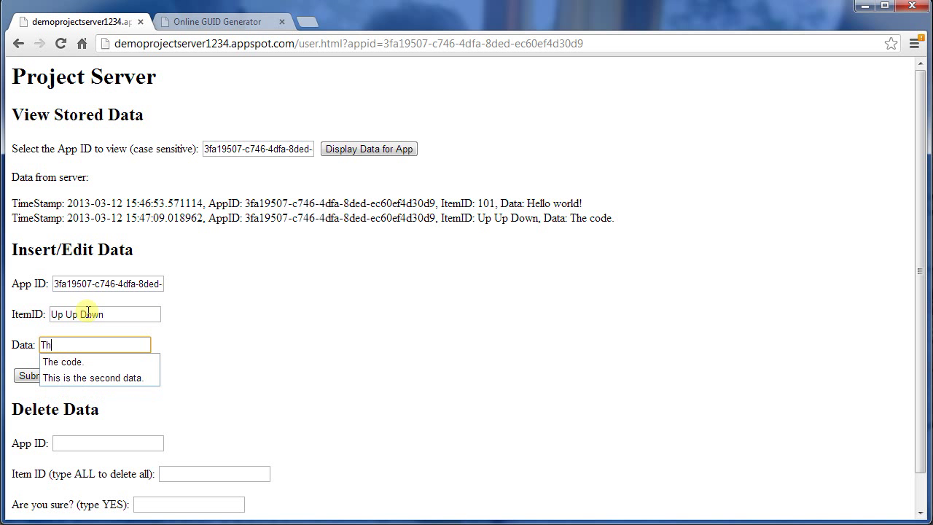
text(e correct code)
key(Return)
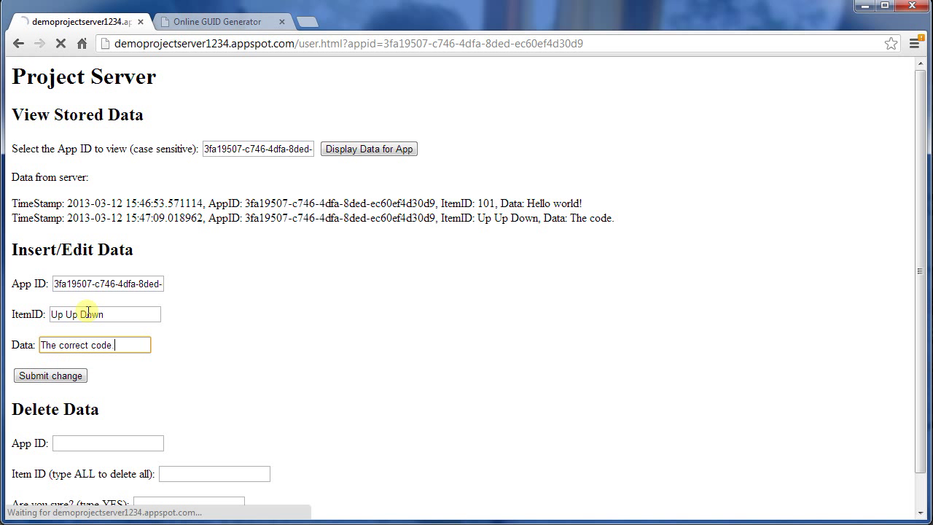
click(368, 149)
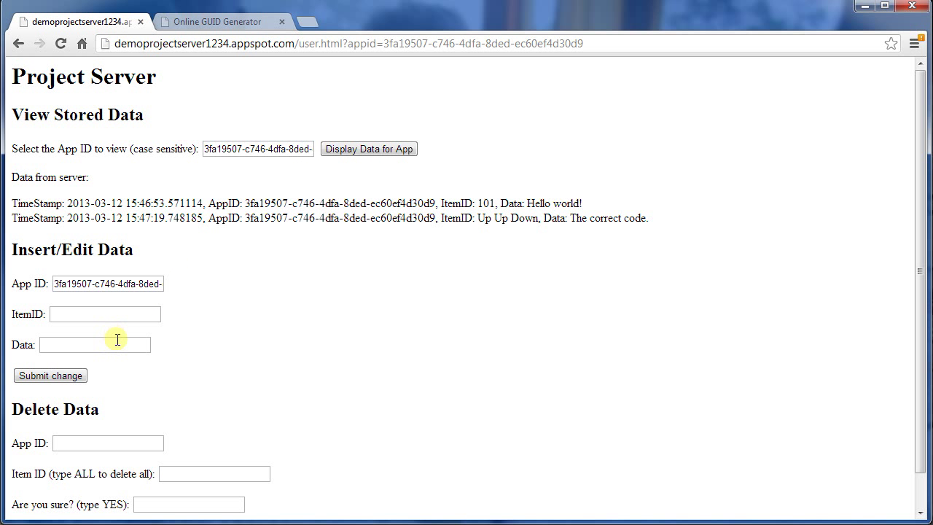
click(119, 345)
click(72, 347)
click(71, 313)
click(272, 322)
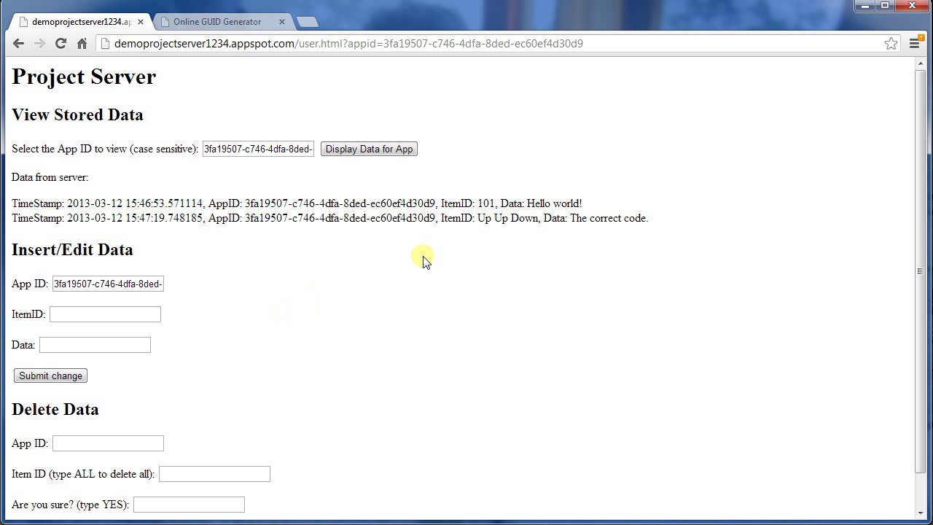
Insert a record with ItemID 50 and the data "Early data" and submit it
click(102, 314)
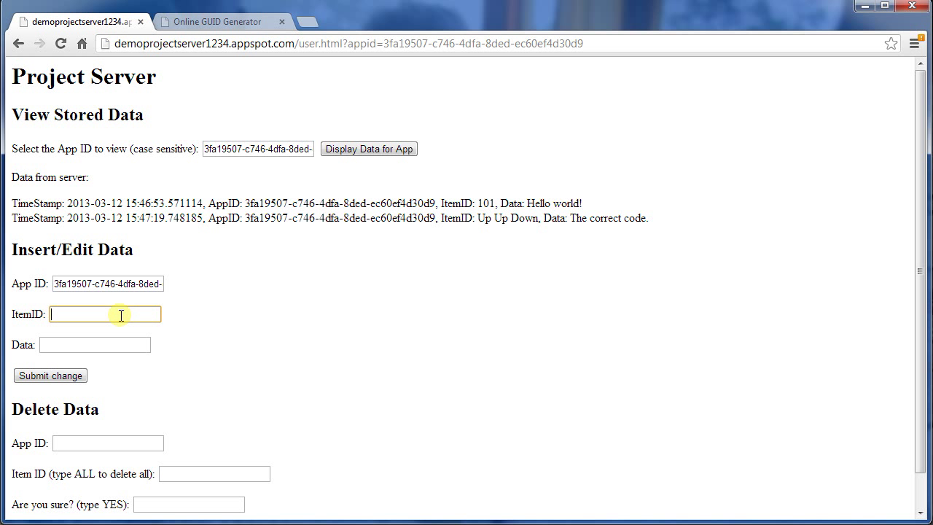
text(50)
click(95, 347)
text(E)
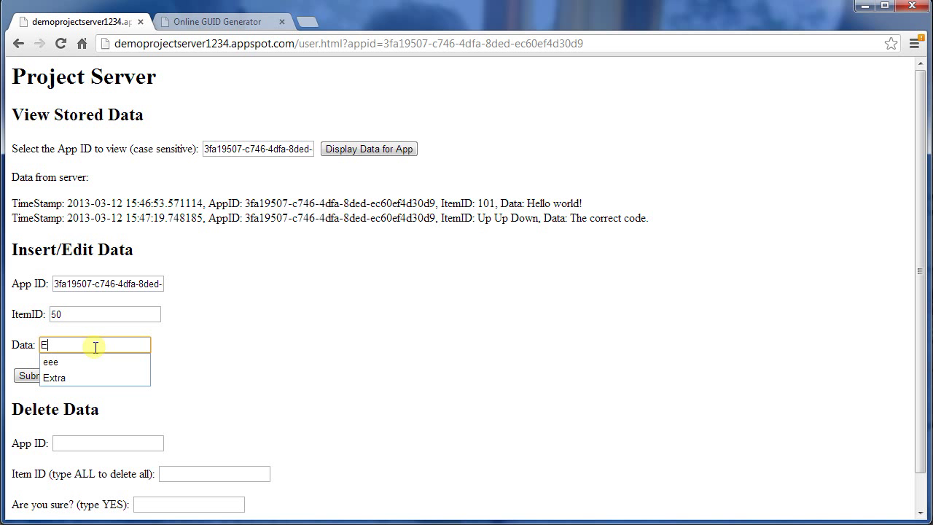
text(arly deat)
key(BackSpace)
key(BackSpace)
key(BackSpace)
text(at)
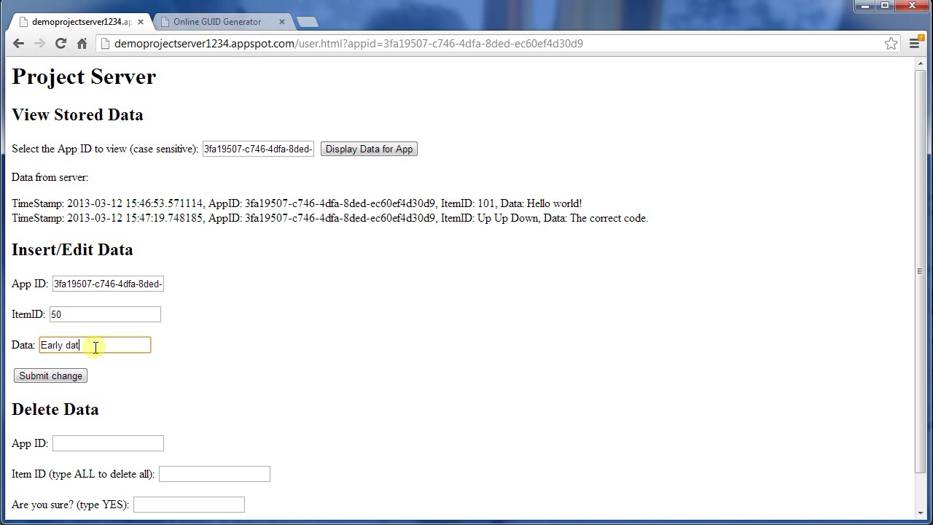
key(Return)
Submit a record with ItemID 500 and the data "Late data", and display the app's stored data again
click(83, 313)
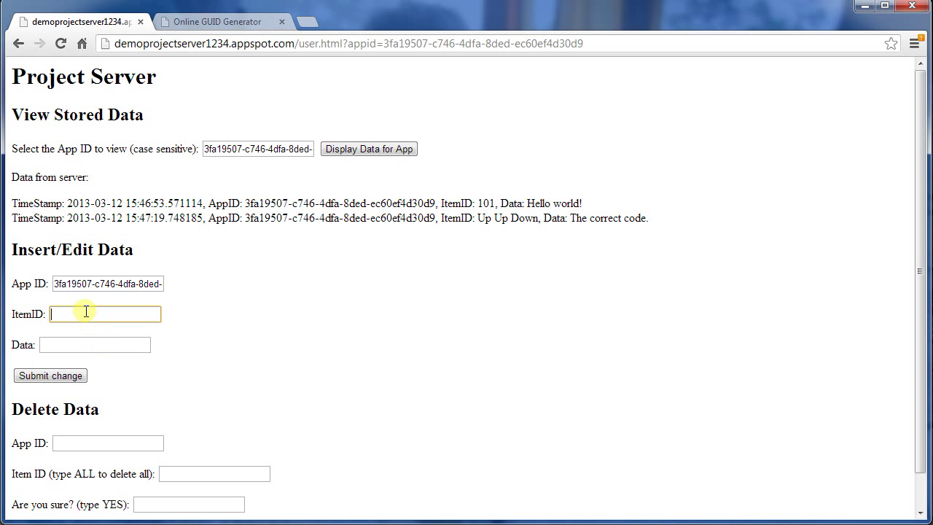
text(500)
click(106, 345)
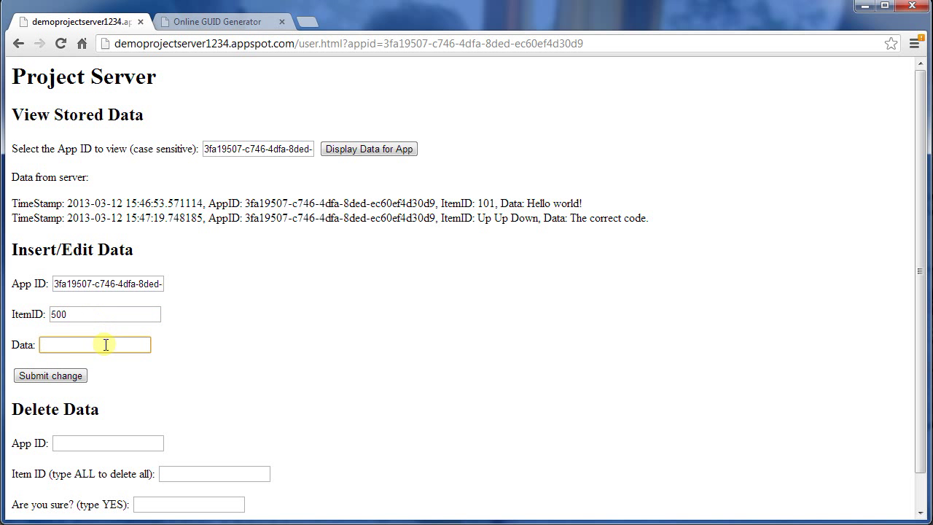
text(Late data)
key(Return)
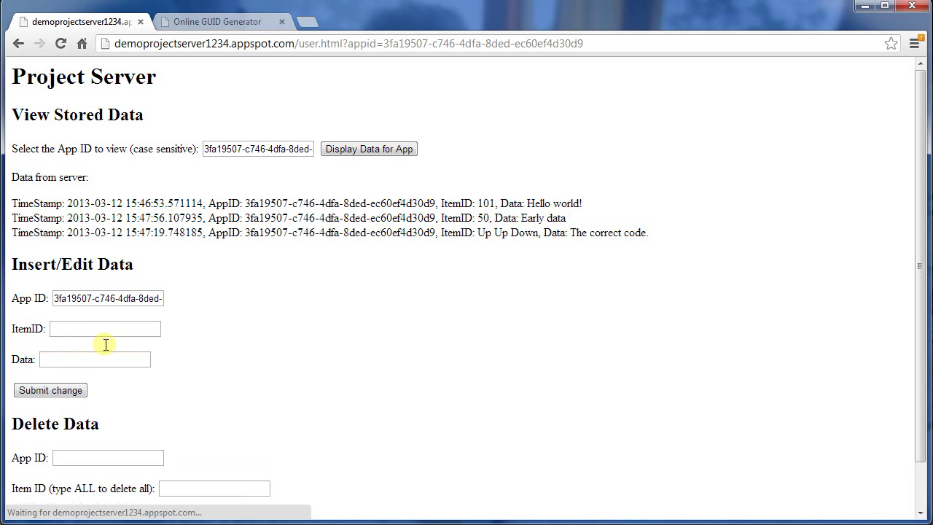
click(385, 152)
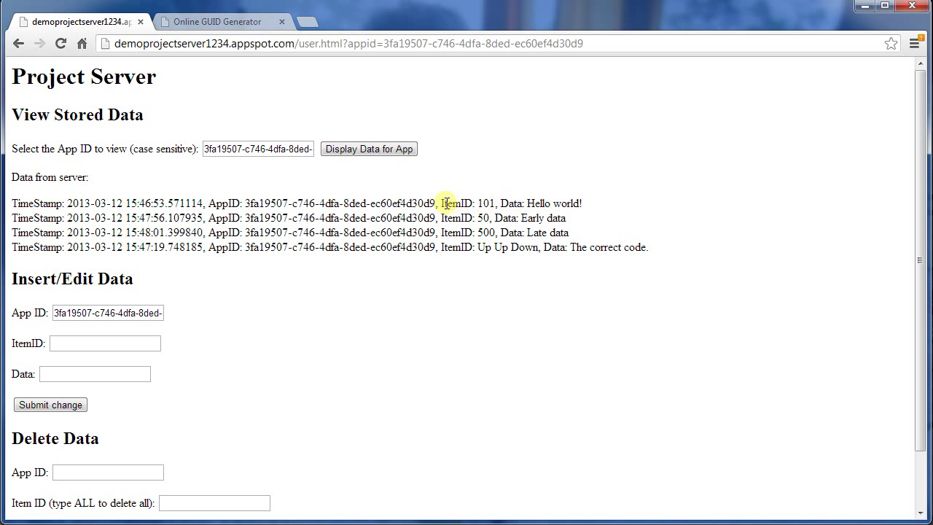
drag(439, 204, 661, 247)
click(550, 238)
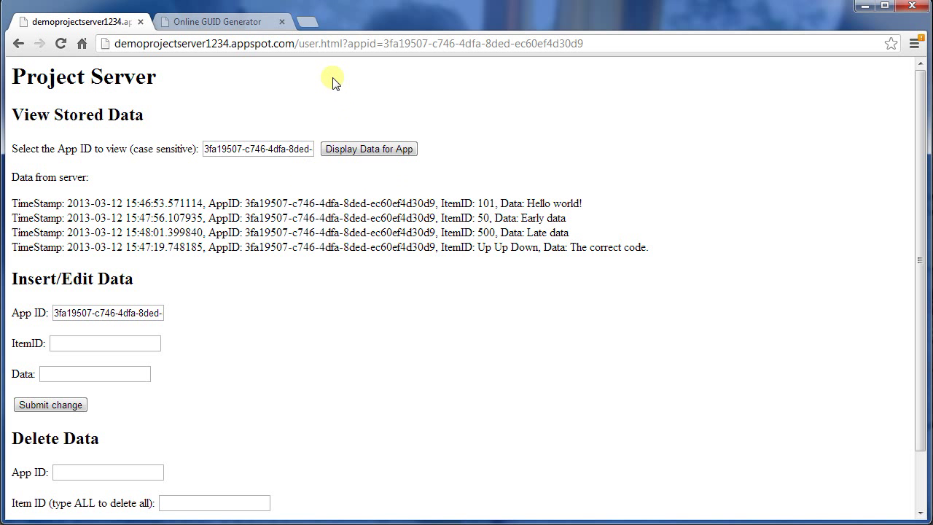
Copy the server's base address, demoprojectserver1234.appspot.com/, from the page's URL into the address of a new browser tab
click(295, 45)
key(Home)
key(ctrl+shift+Right)
key(ctrl+shift+Right)
key(shift+Right)
key(shift+Right)
key(shift+Right)
key(shift+Right)
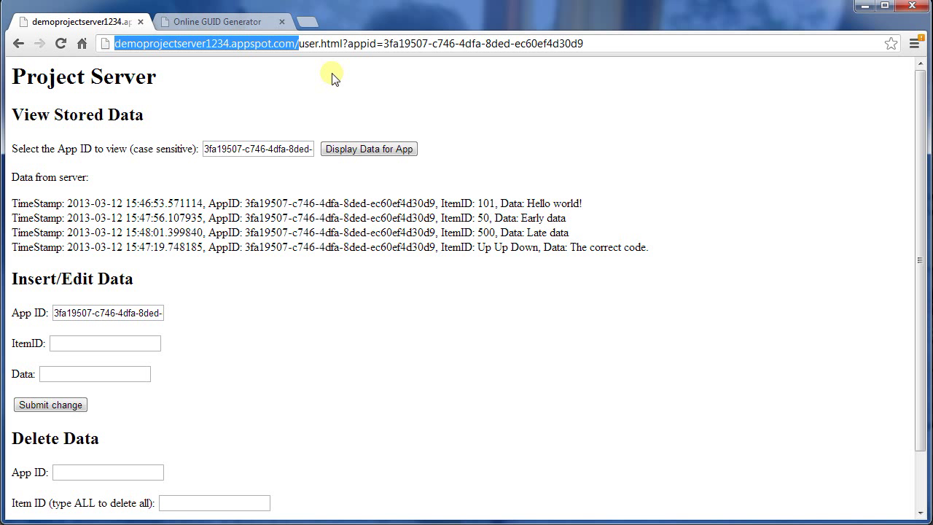
key(ctrl+c)
key(ctrl+t)
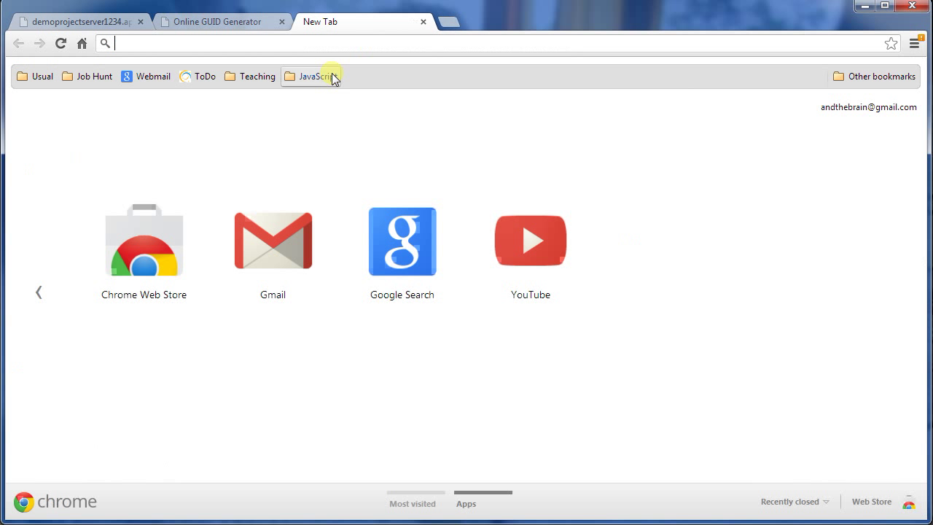
key(ctrl+v)
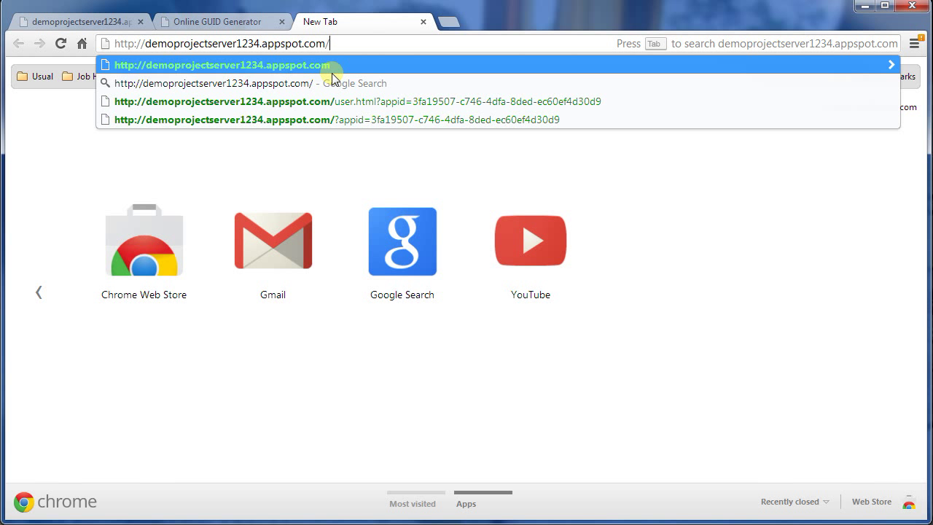
Extend the new tab's address with "xmlquery.cgi?appid=" after the server's base address
text(xml)
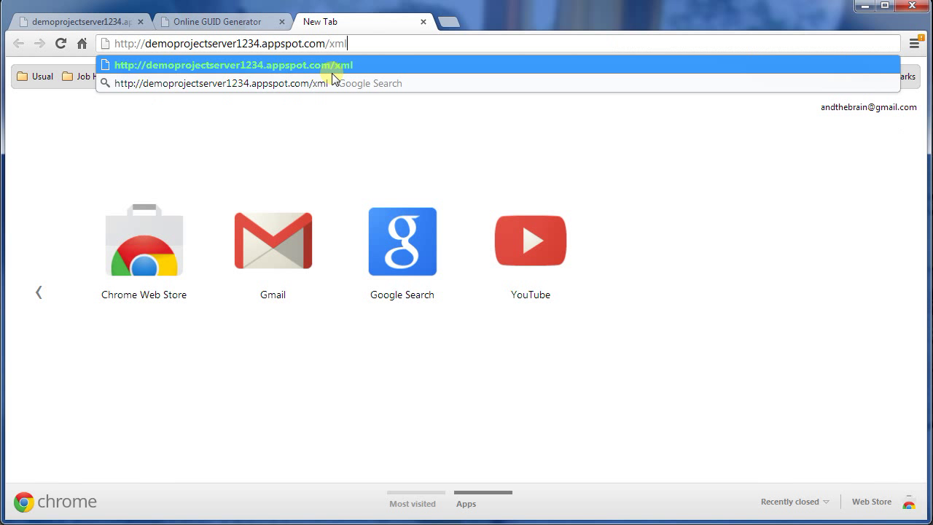
text(query)
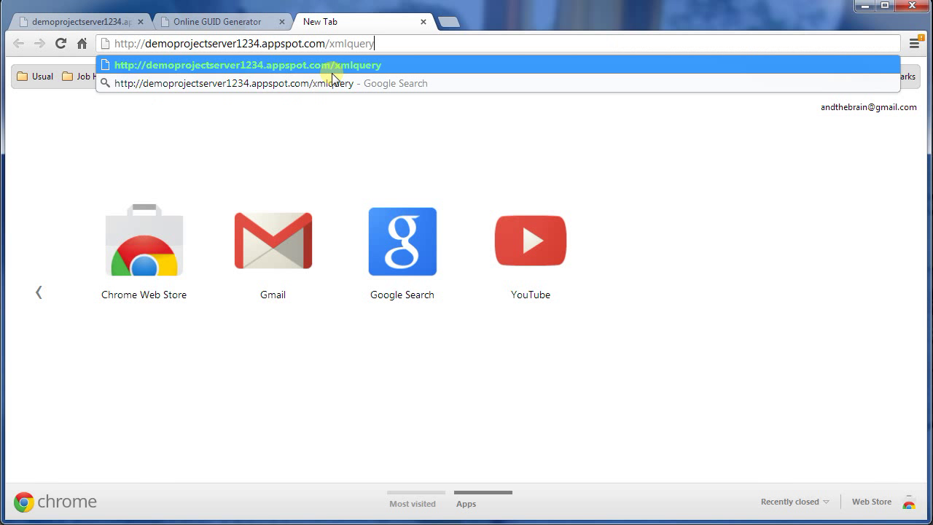
text(.cgi)
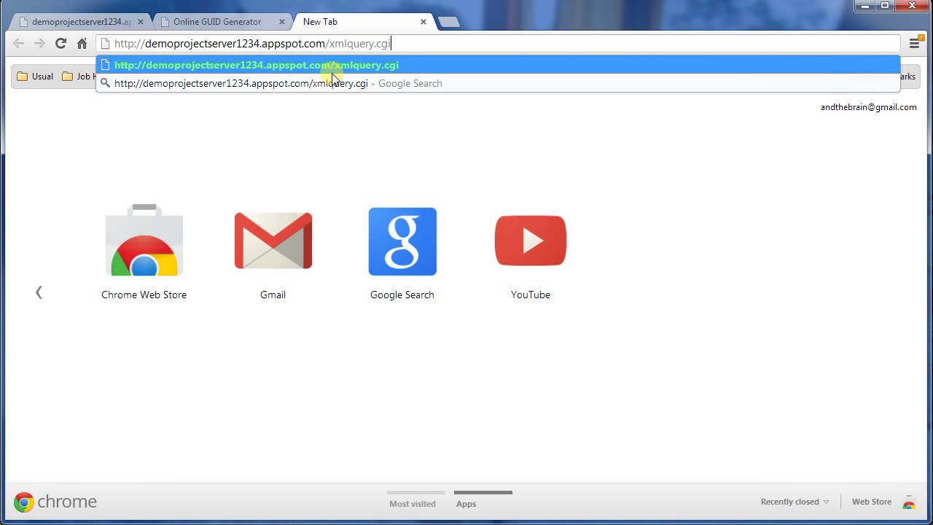
text(?a)
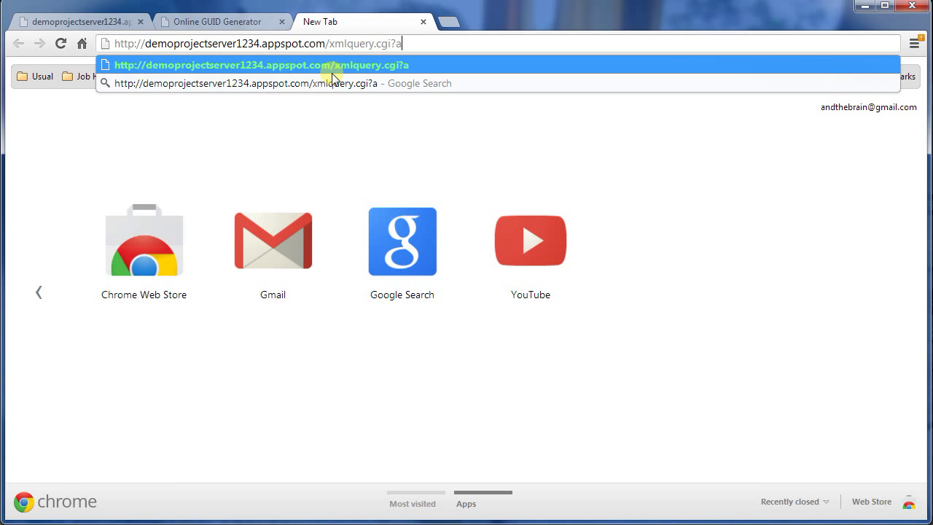
text(ppid=)
Copy the generated GUID from the Online GUID Generator page, append it as the appid value, and load the XML query address
key(ctrl+shift+Tab)
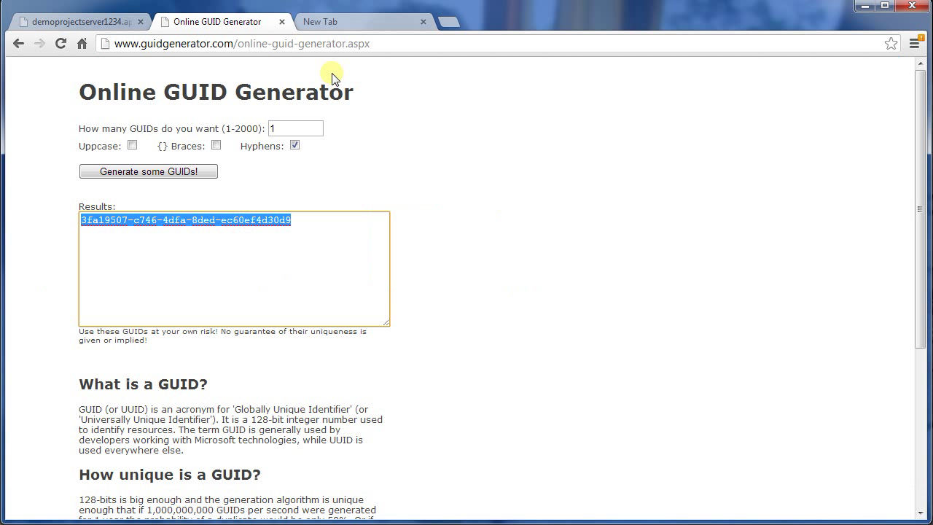
key(ctrl+c)
key(ctrl+Tab)
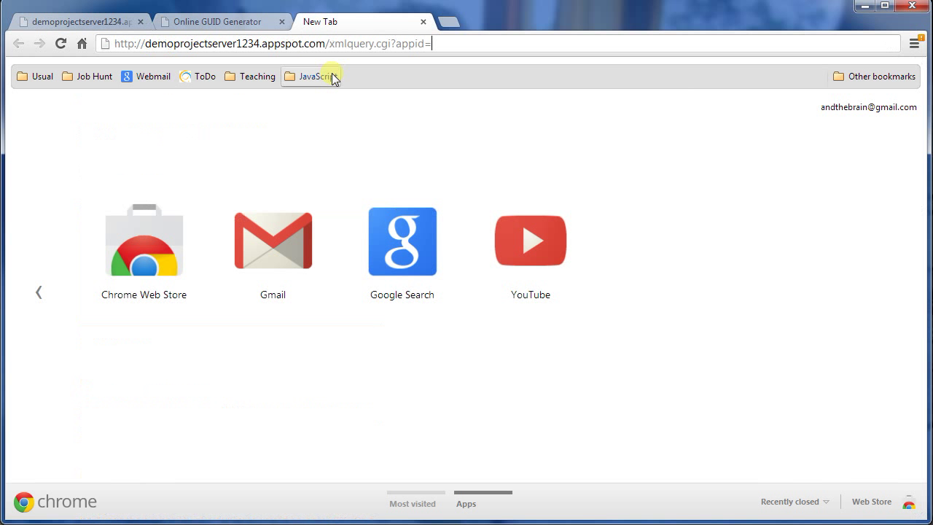
key(ctrl+v)
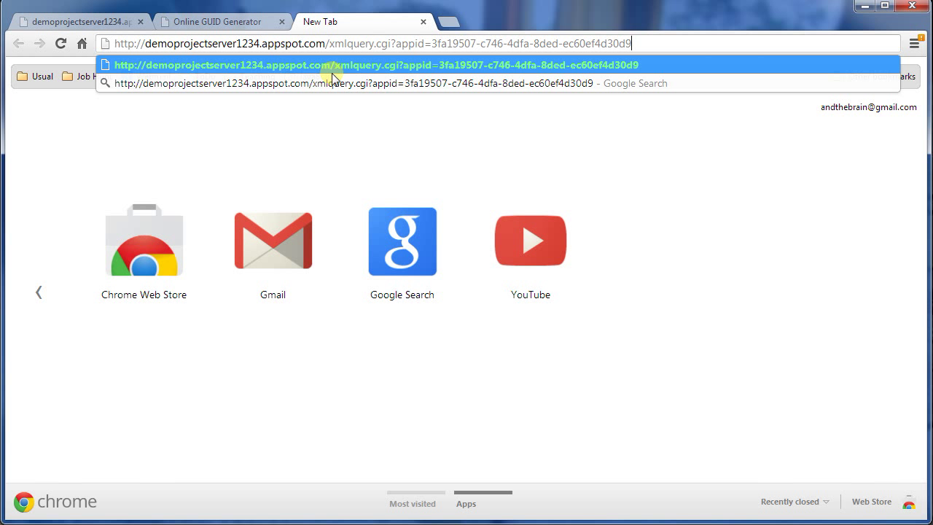
click(331, 73)
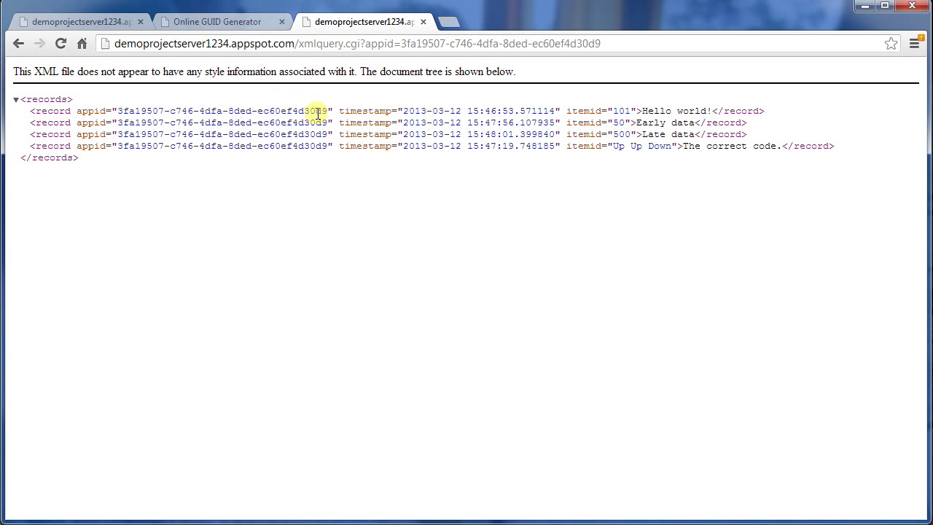
Compare the XML records with the Project Server page's stored data, examining the attributes and text content of the record with itemid 101
click(82, 21)
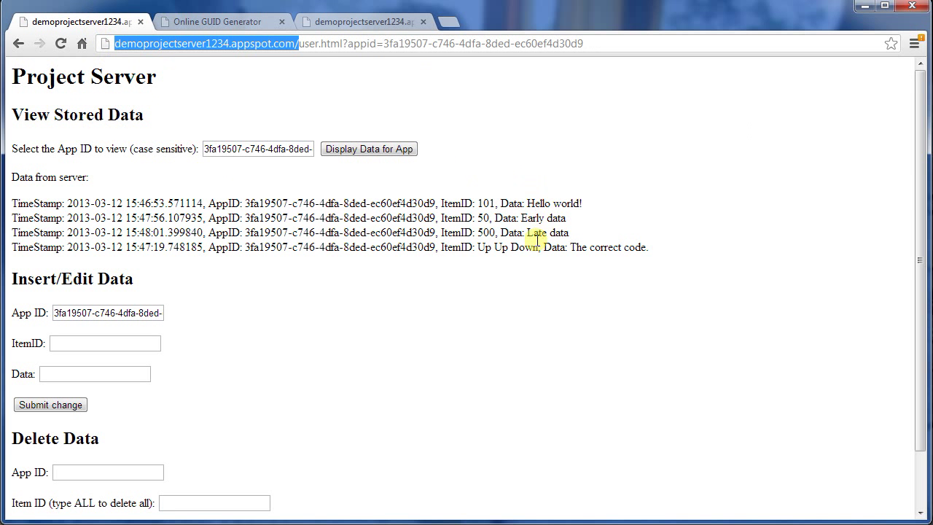
click(364, 24)
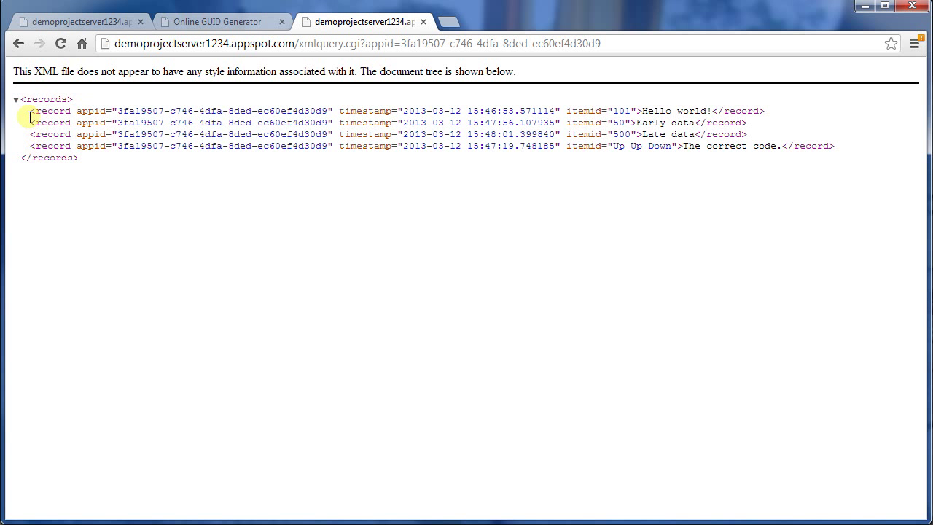
drag(34, 111, 638, 114)
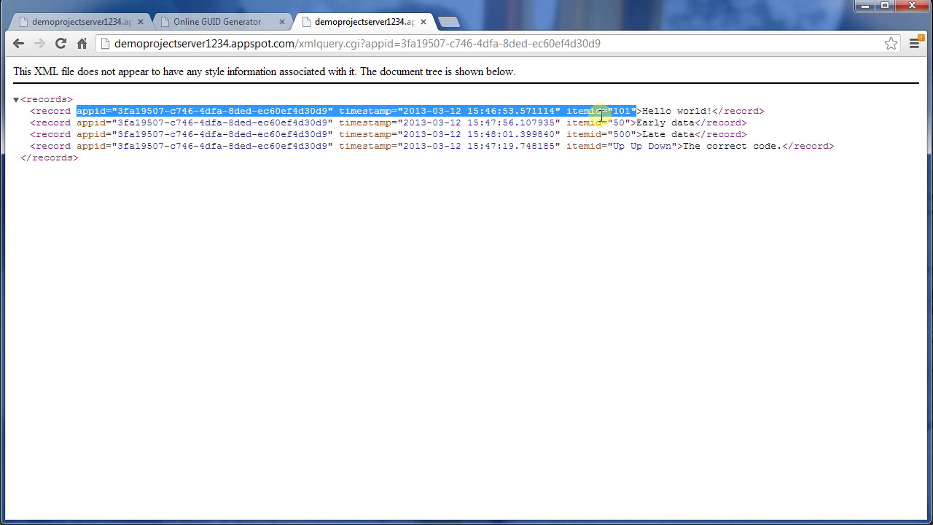
drag(641, 110, 714, 111)
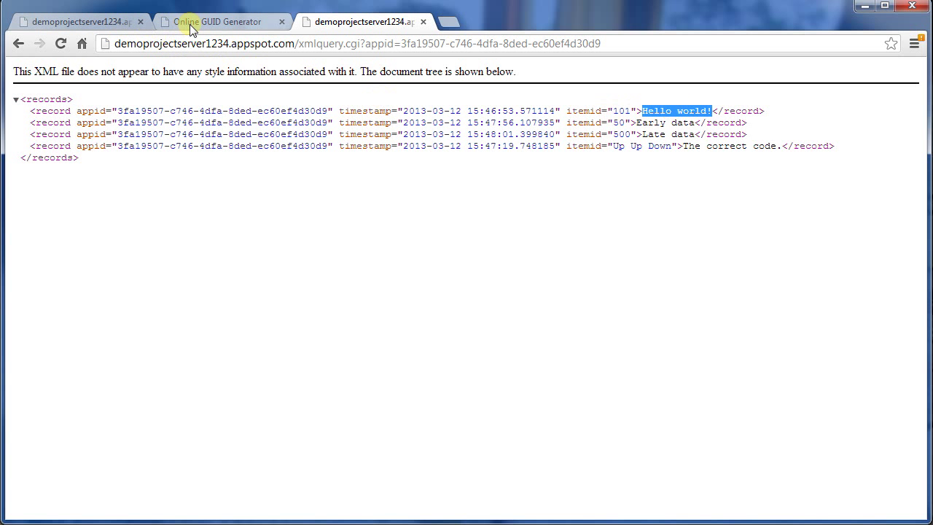
click(208, 20)
click(88, 22)
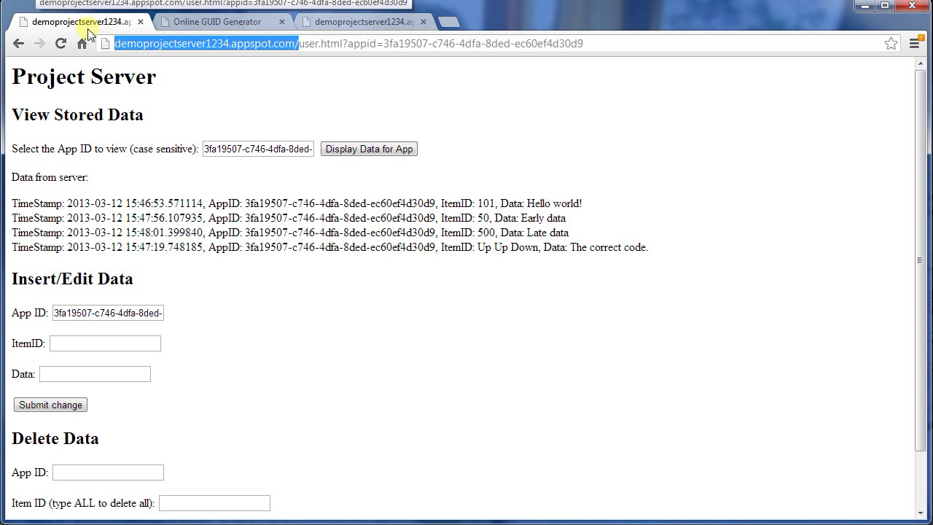
click(363, 19)
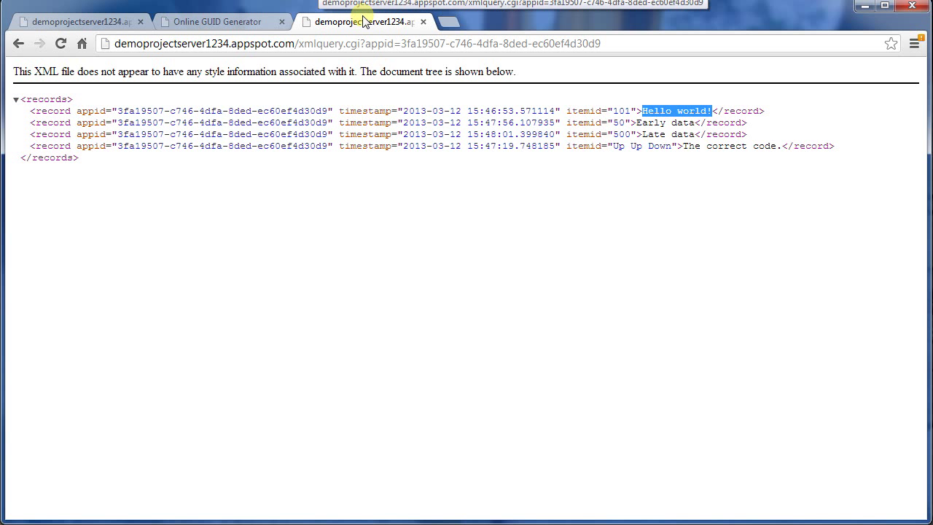